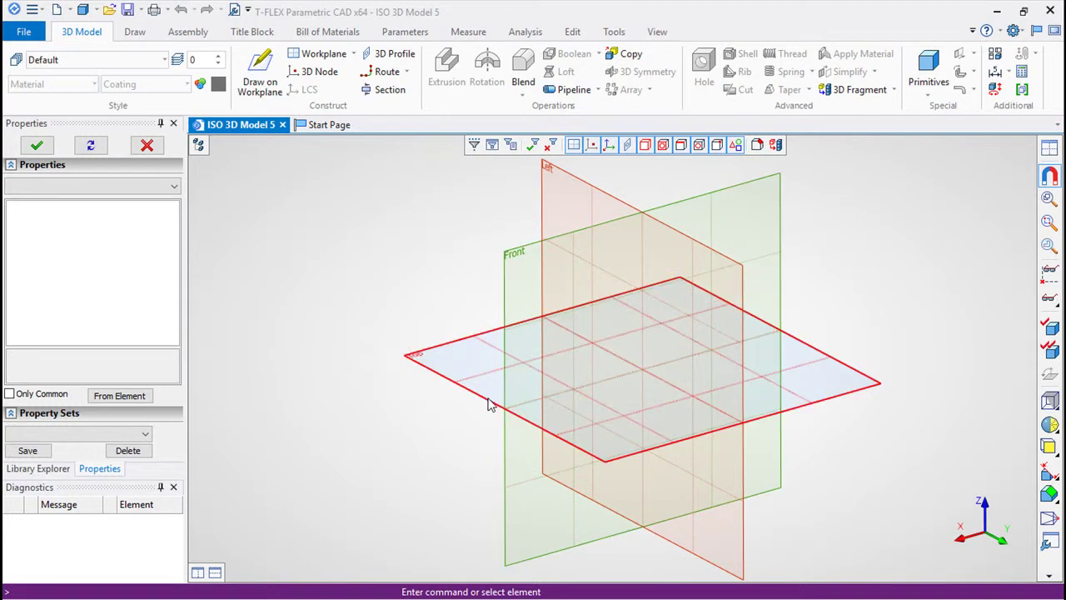
# - On the Top workplane, build crossing construction lines at the origin with parallels offset 102 and 70
pyautogui.rightClick(492, 406)
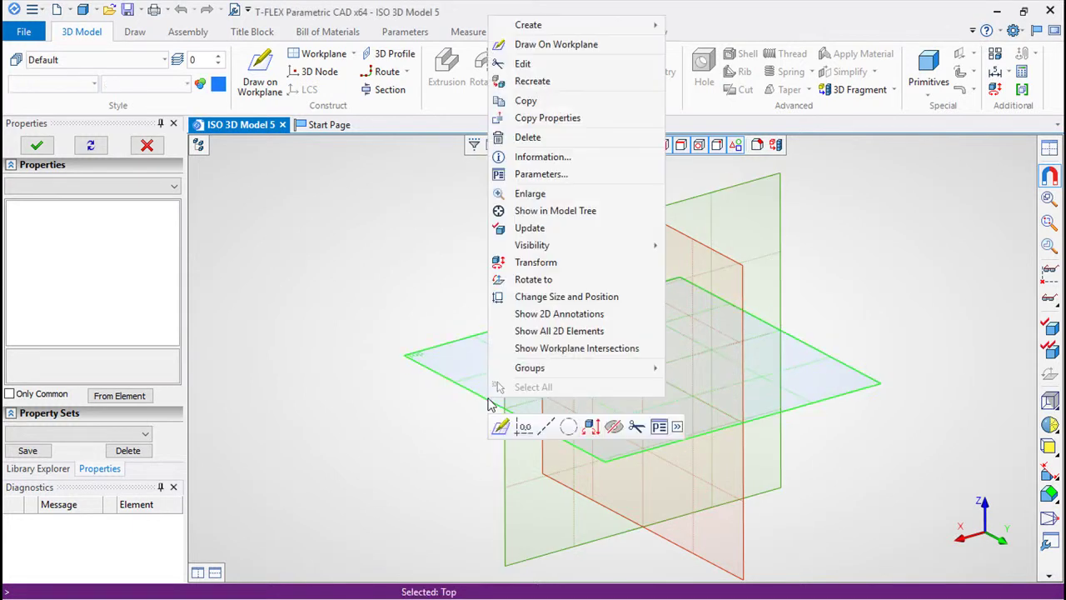
pyautogui.click(500, 427)
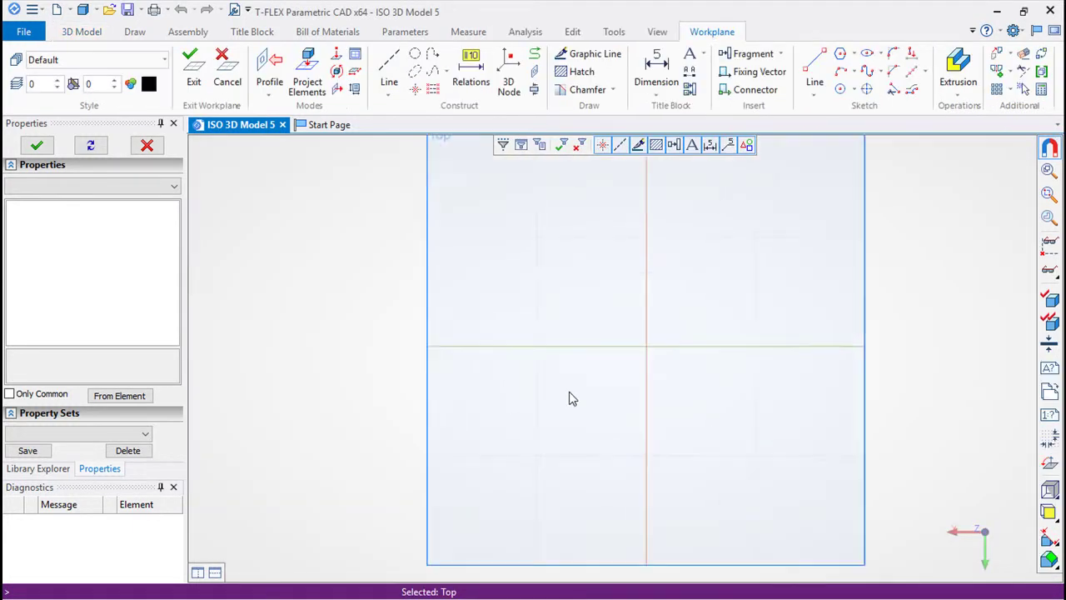
pyautogui.click(389, 73)
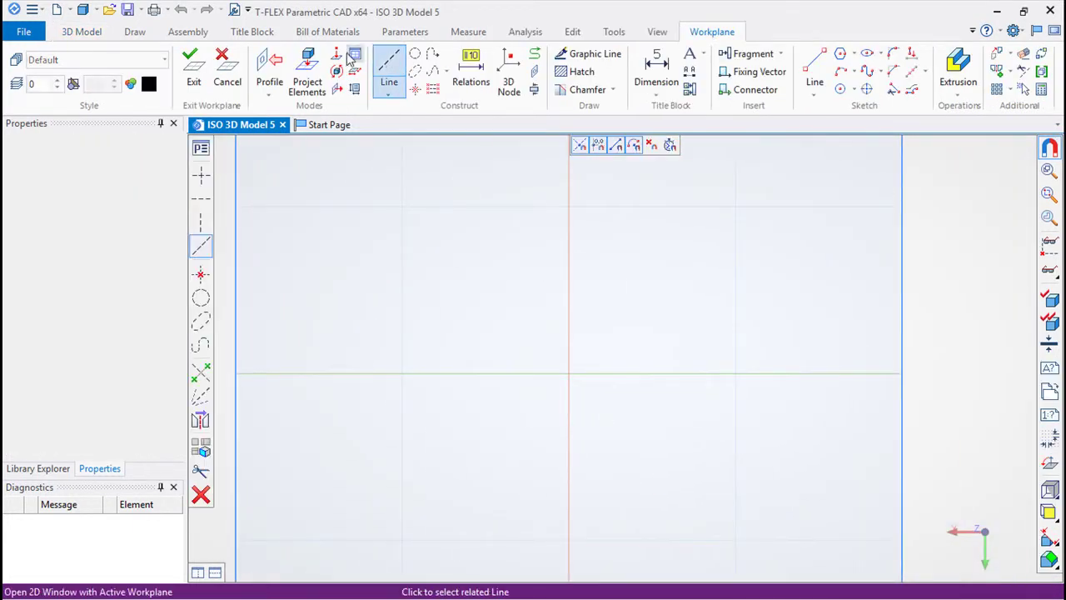
pyautogui.click(200, 177)
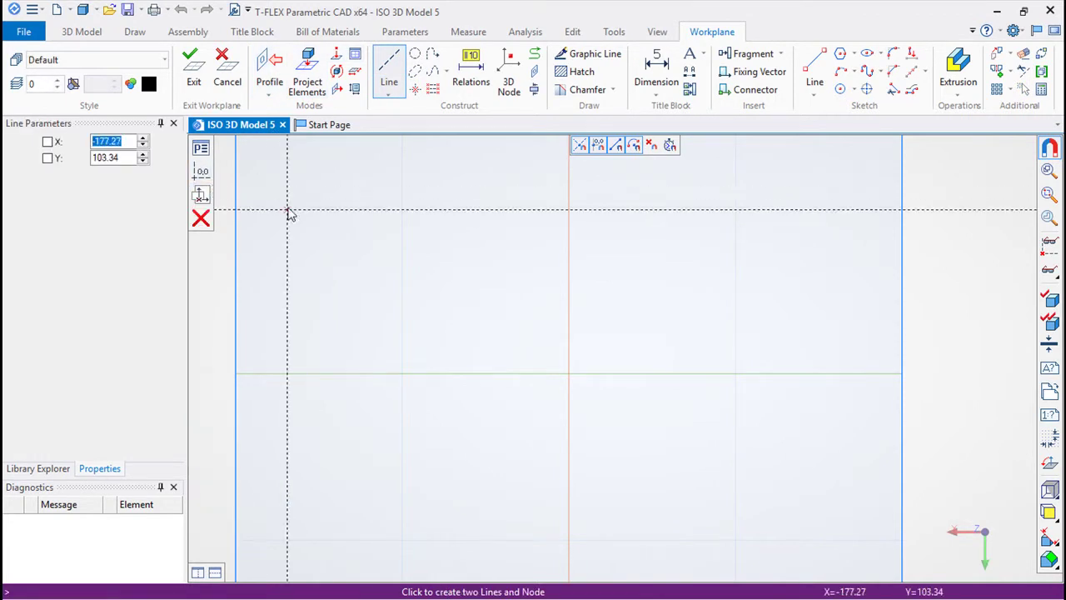
pyautogui.click(203, 171)
pyautogui.click(569, 332)
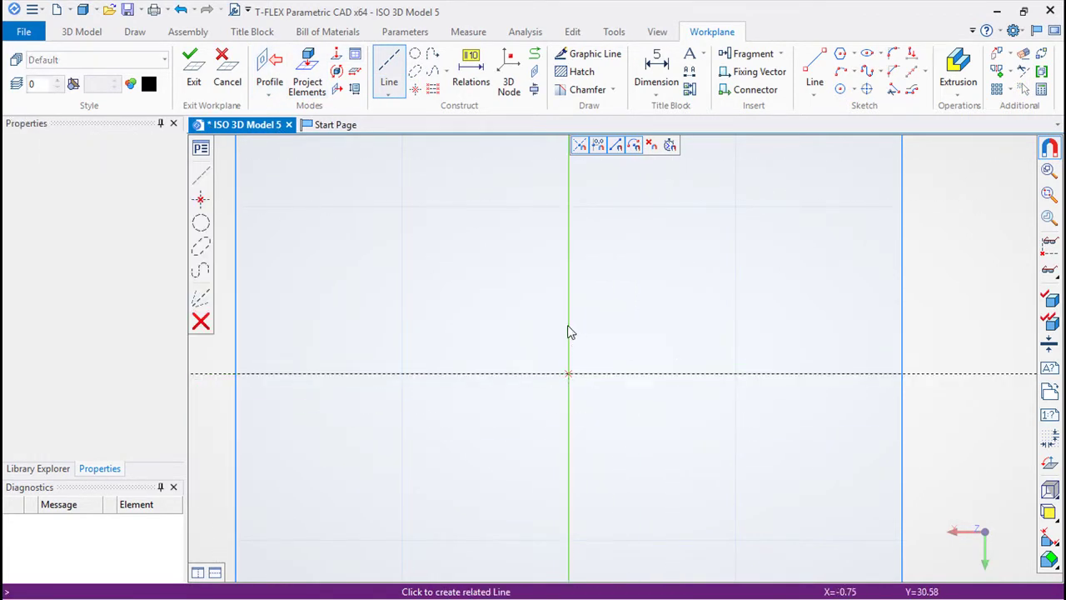
pyautogui.write('102')
pyautogui.press('Return')
pyautogui.click(805, 375)
pyautogui.write('70')
pyautogui.press('Return')
pyautogui.moveTo(797, 328); pyautogui.dragTo(633, 355, button='middle')
pyautogui.scroll(3, 633, 354)
# - Trace the closed 102 × 70 rectangle over the construction lines with graphic lines
pyautogui.click(588, 53)
pyautogui.click(291, 245)
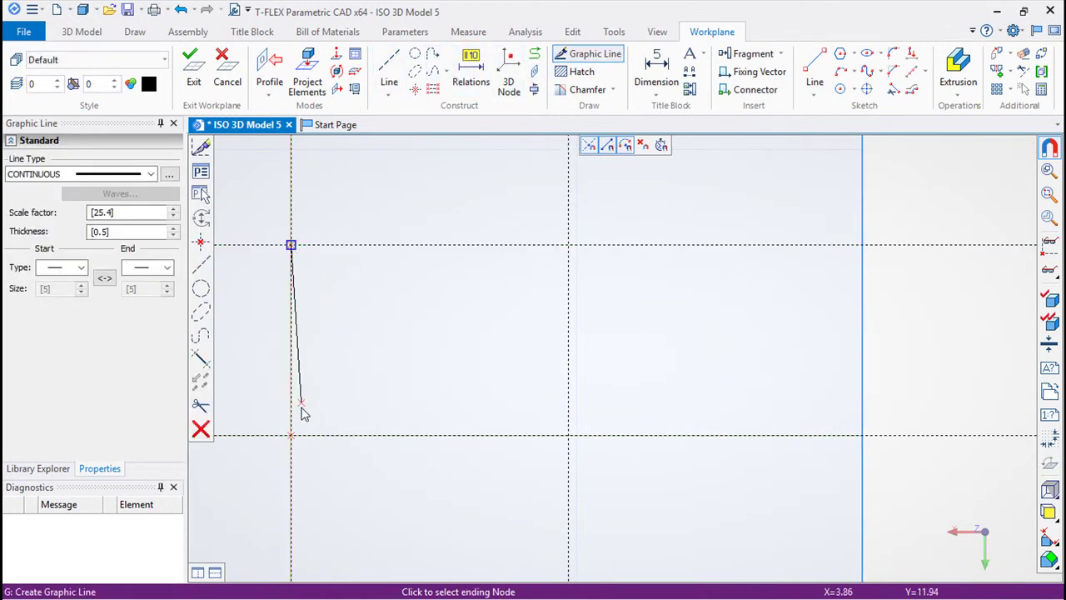
pyautogui.click(291, 435)
pyautogui.click(568, 434)
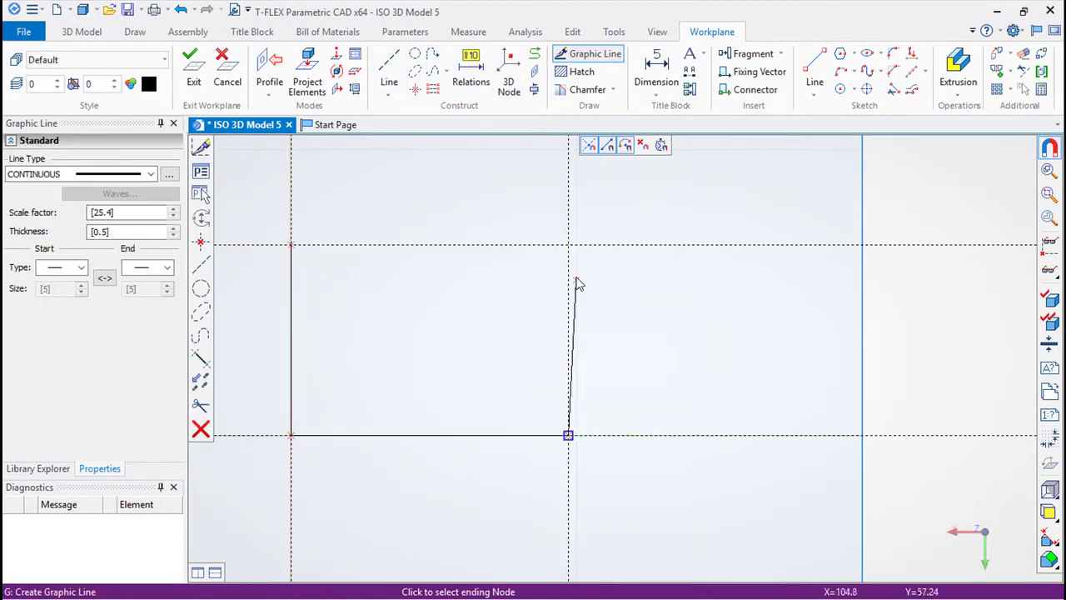
pyautogui.click(568, 244)
pyautogui.click(291, 243)
pyautogui.rightClick(333, 275)
# - Back in 3D, extrude the rectangle contour to length 32 as a solid body
pyautogui.click(193, 66)
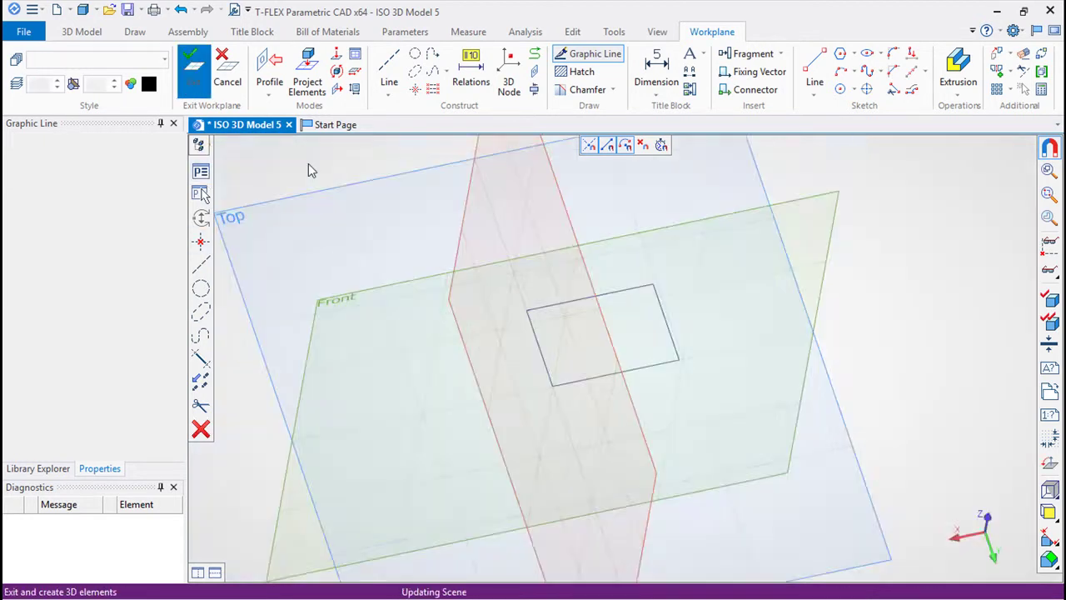
pyautogui.moveTo(835, 454); pyautogui.dragTo(488, 455, button='middle')
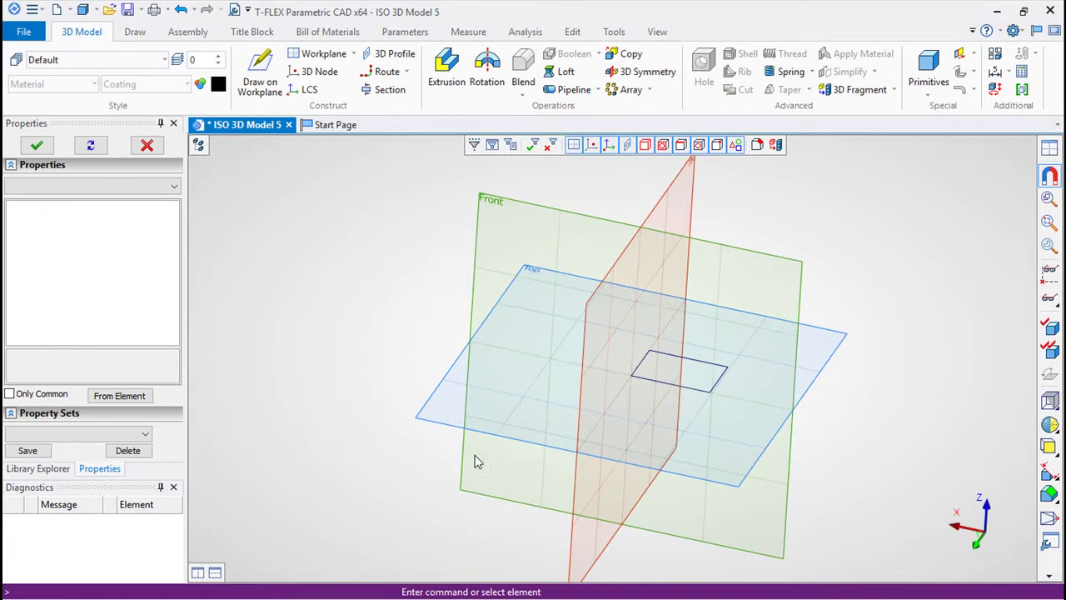
pyautogui.scroll(2, 673, 397)
pyautogui.scroll(2, 772, 355)
pyautogui.moveTo(772, 355); pyautogui.dragTo(641, 383, button='middle')
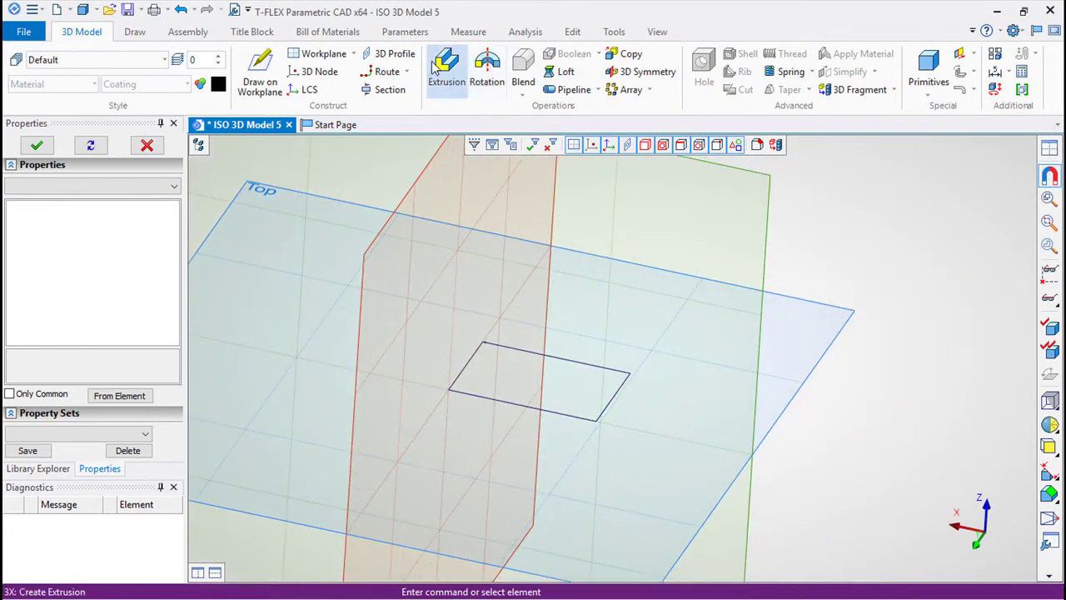
pyautogui.click(455, 73)
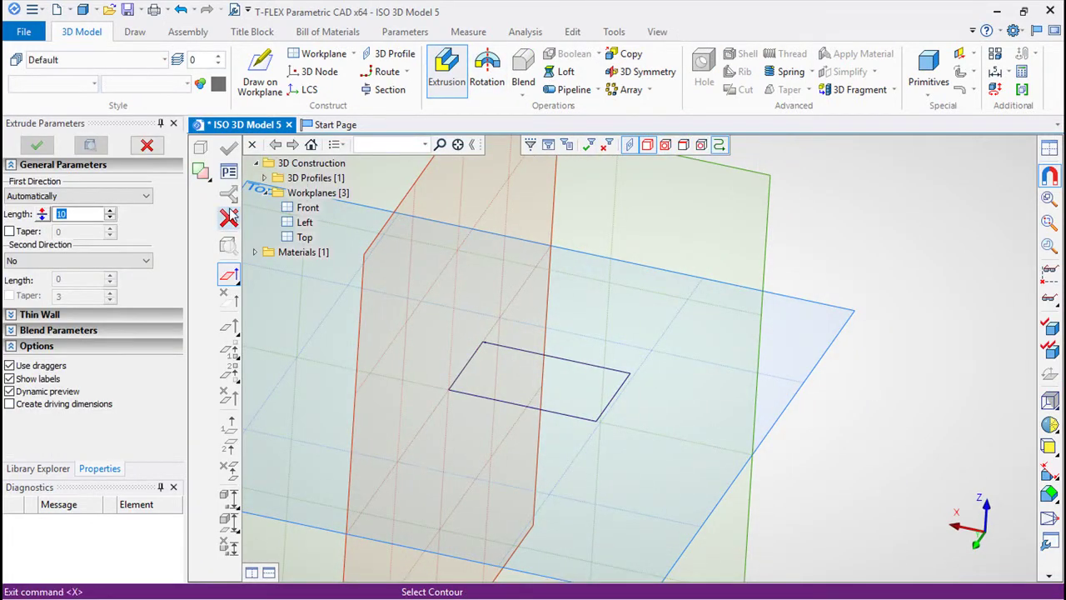
pyautogui.click(601, 371)
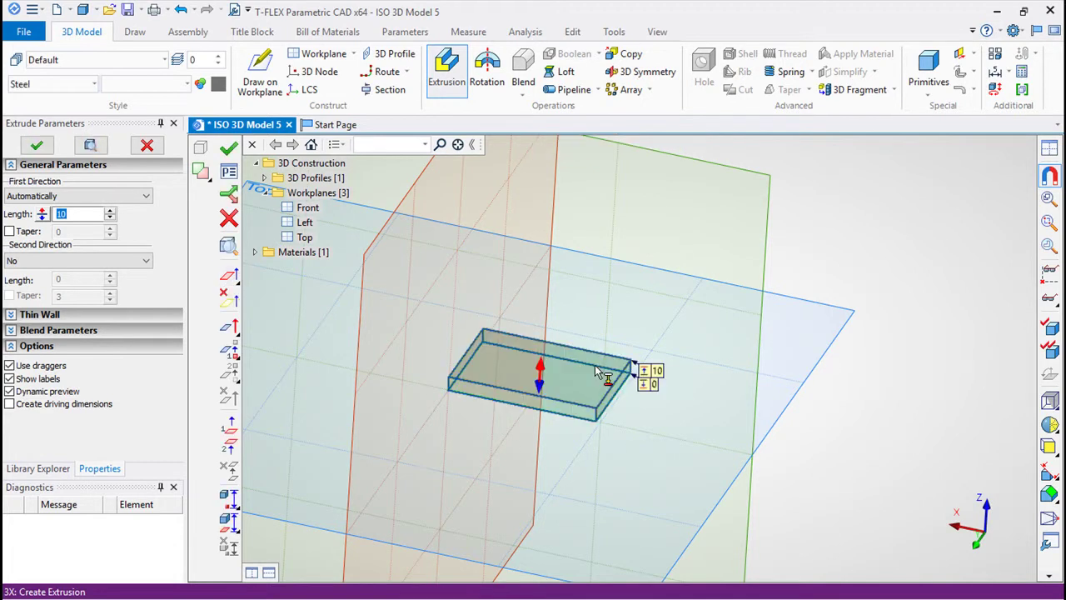
pyautogui.write('32')
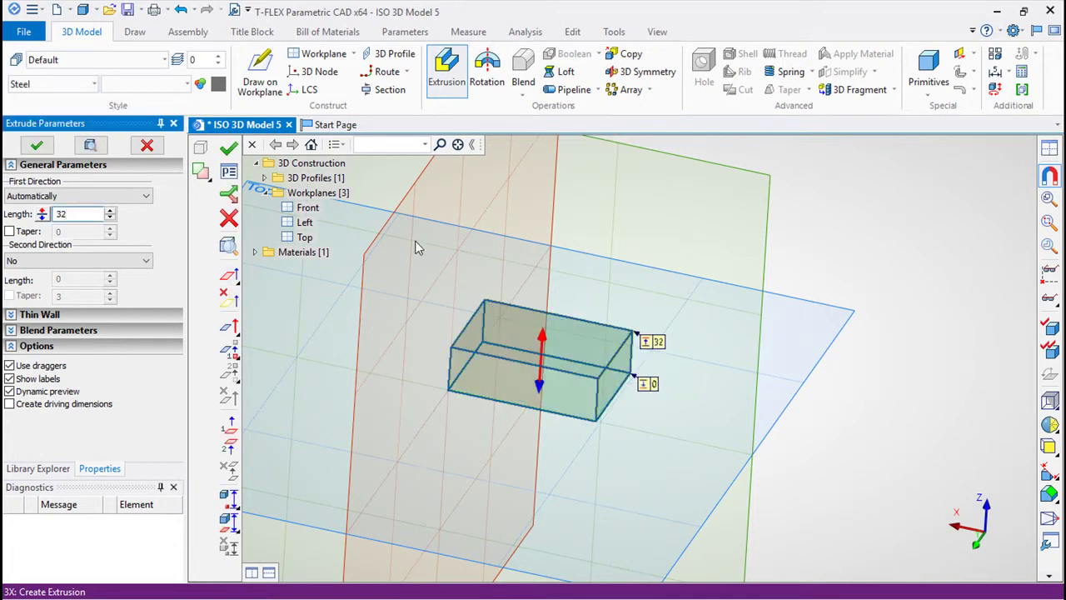
pyautogui.click(227, 146)
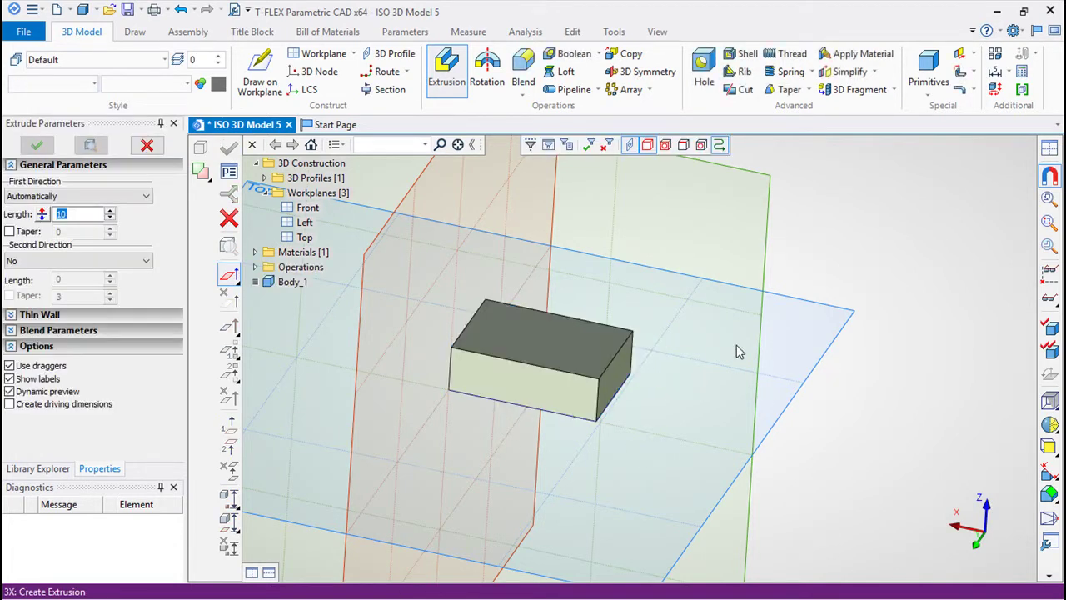
# - Apply a Chamfer (Offsets) of 22 and 19 to the long front top edge, with sides reversed
pyautogui.moveTo(688, 277); pyautogui.dragTo(661, 426, button='middle')
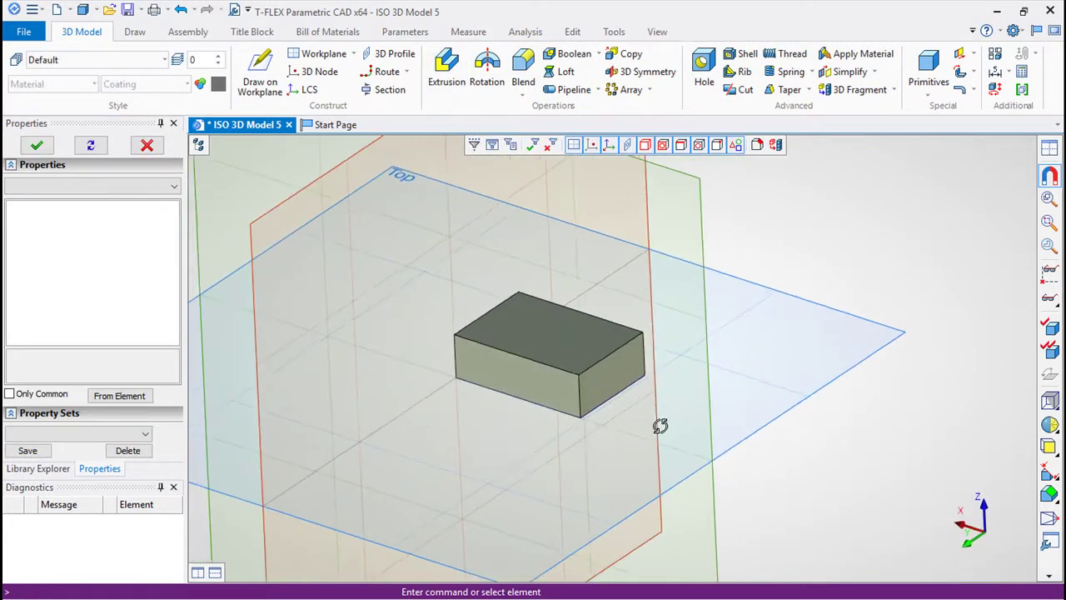
pyautogui.scroll(3, 660, 400)
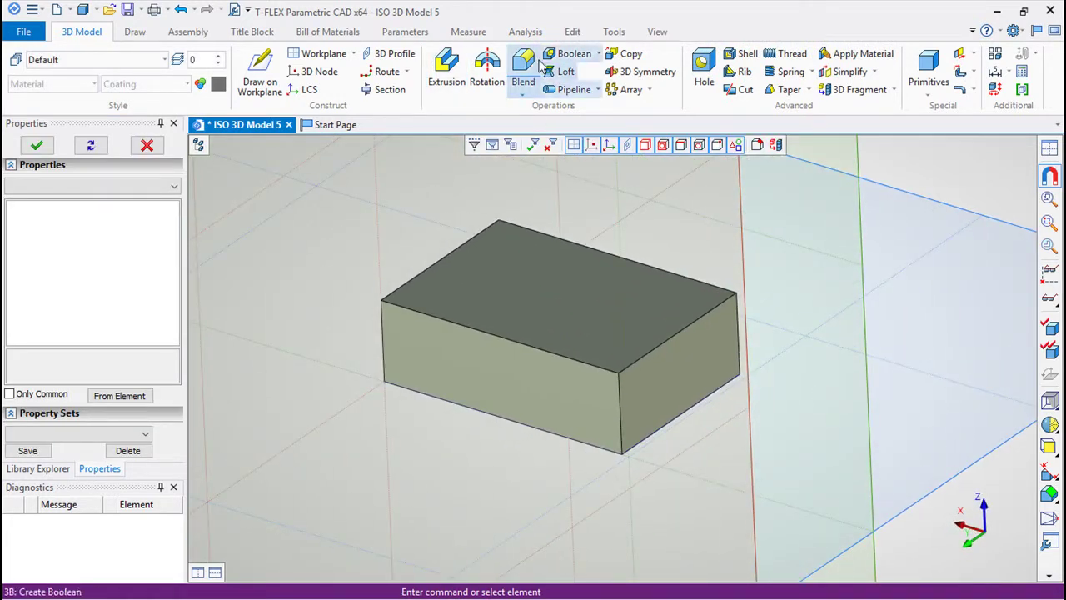
pyautogui.click(525, 60)
pyautogui.click(141, 187)
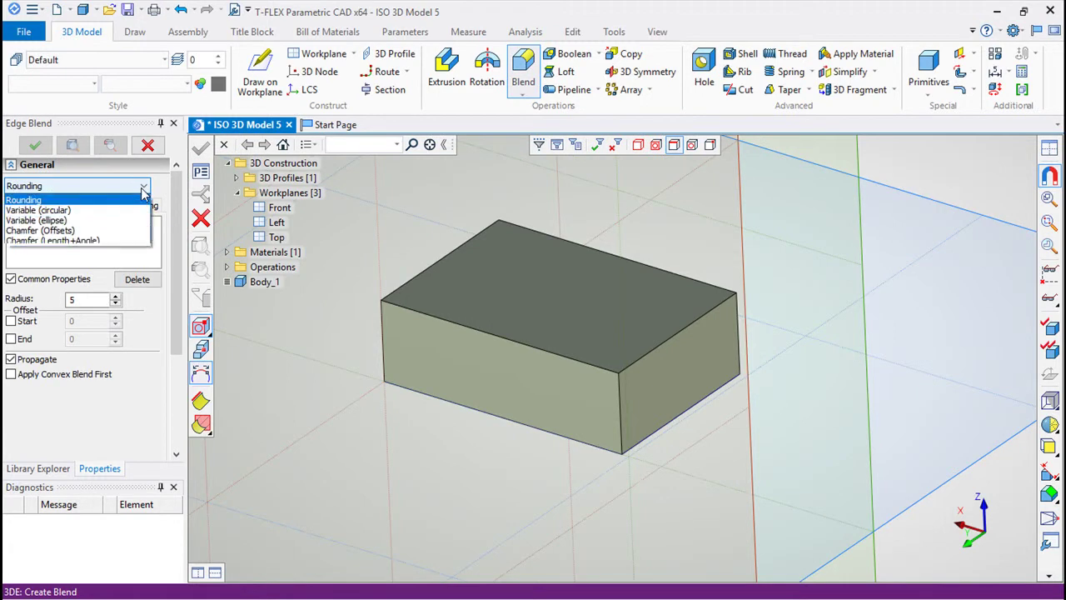
pyautogui.click(50, 230)
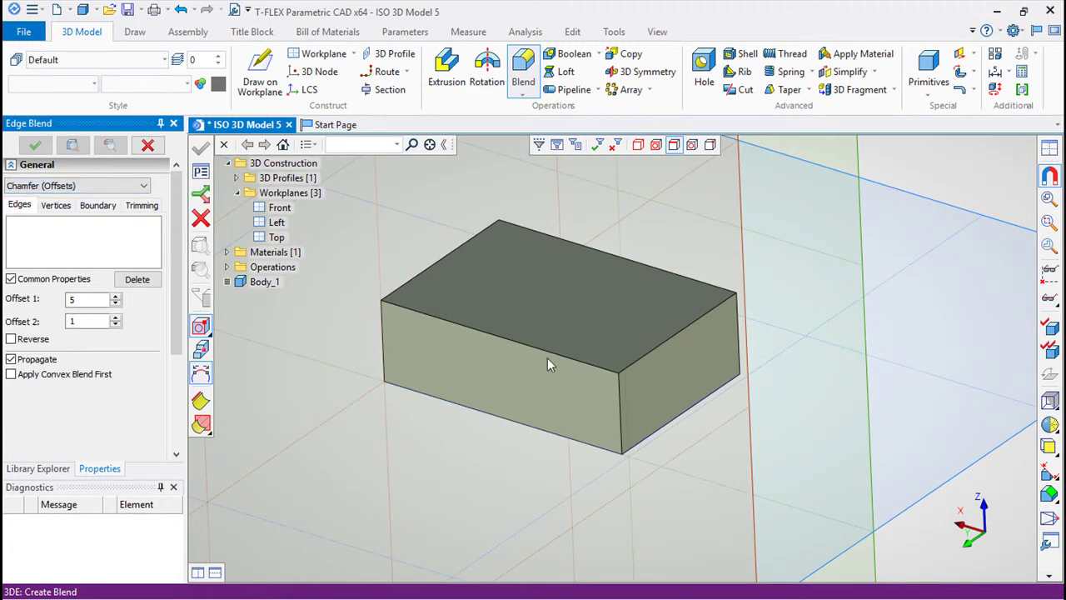
pyautogui.click(501, 334)
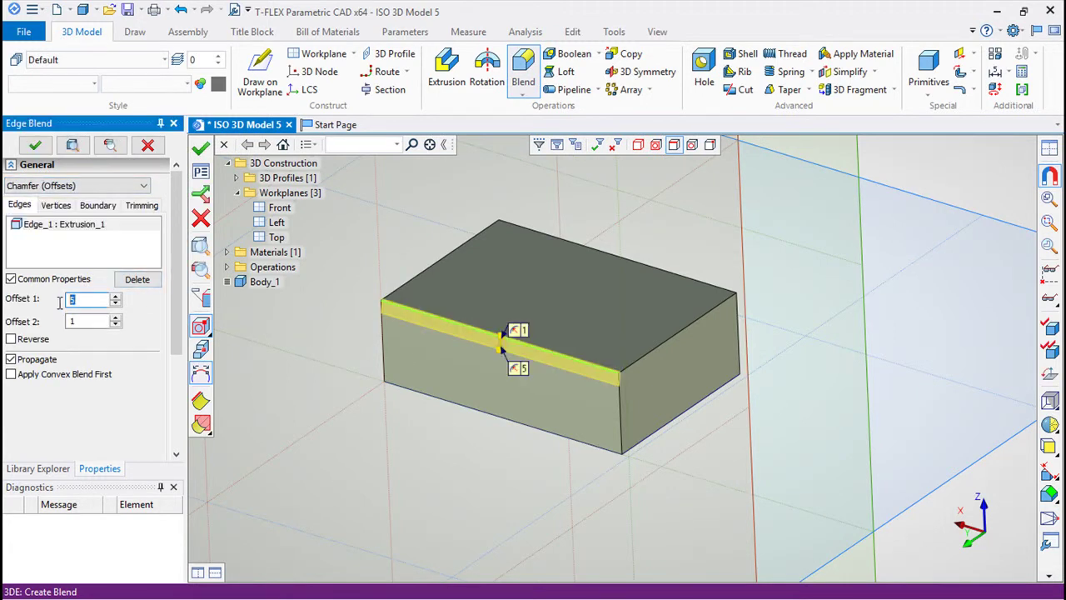
pyautogui.write('22')
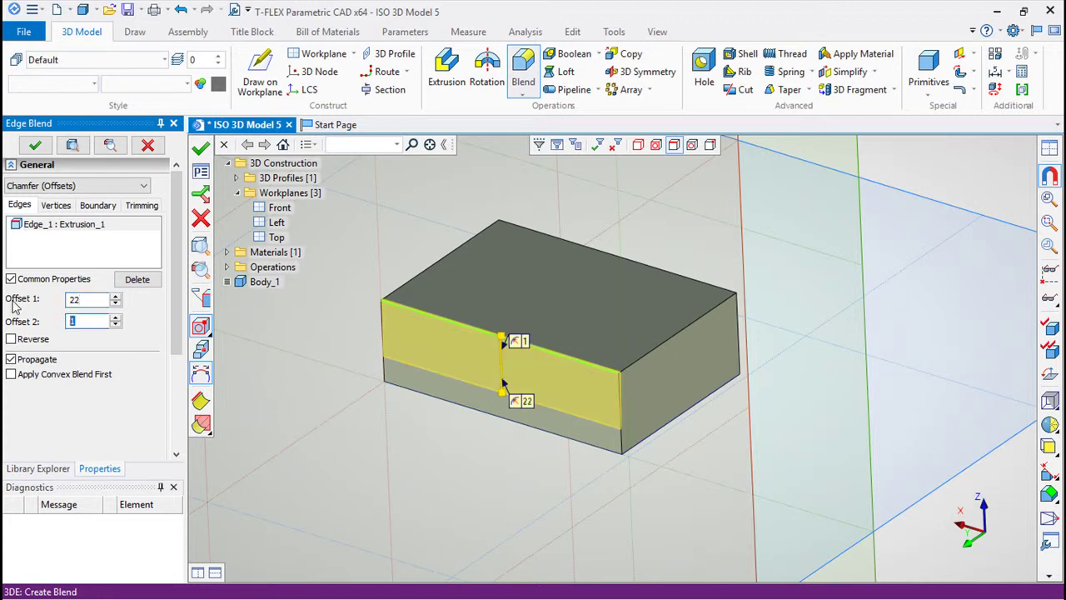
pyautogui.write('19')
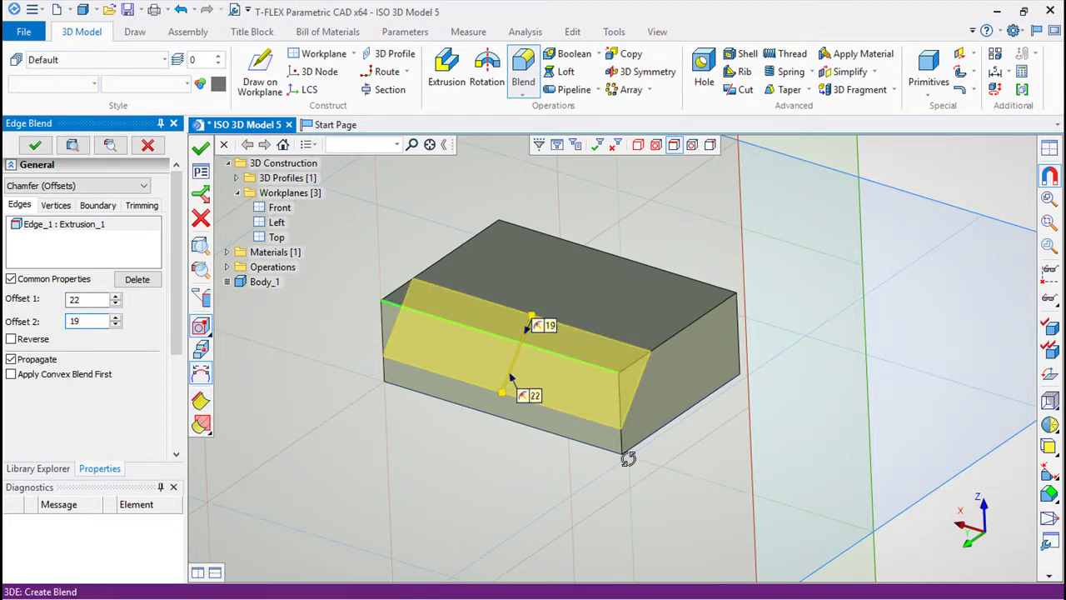
pyautogui.moveTo(628, 458); pyautogui.dragTo(469, 425, button='middle')
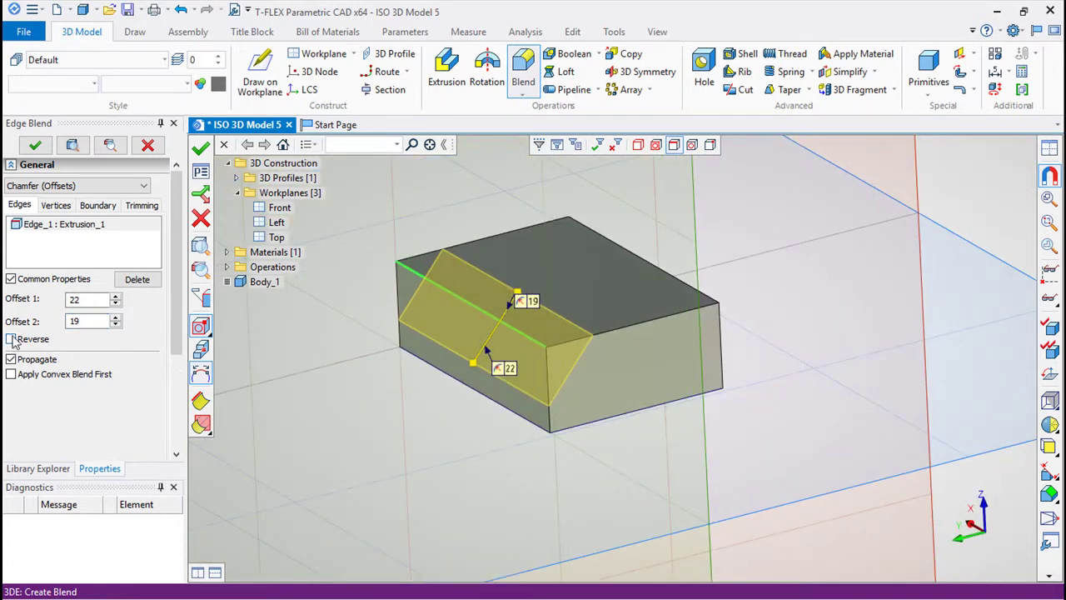
pyautogui.click(11, 339)
pyautogui.click(200, 148)
pyautogui.moveTo(437, 464)
pyautogui.mouseDown(button='middle')
pyautogui.moveTo(505, 475)
pyautogui.moveTo(628, 462)
pyautogui.moveTo(594, 269)
pyautogui.moveTo(617, 327)
pyautogui.mouseUp(button='middle')
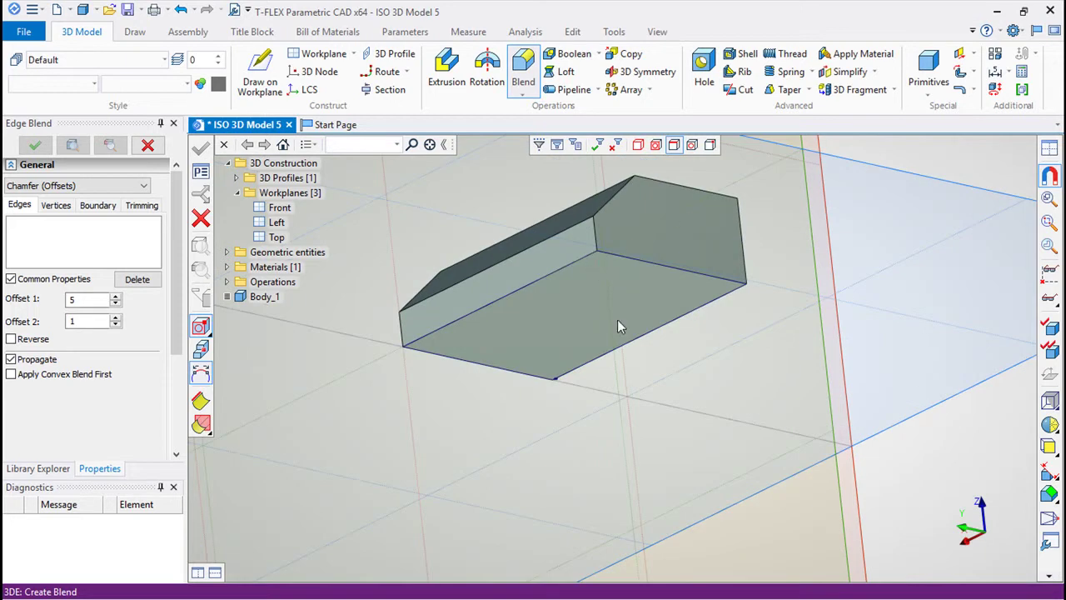
pyautogui.press('Escape')
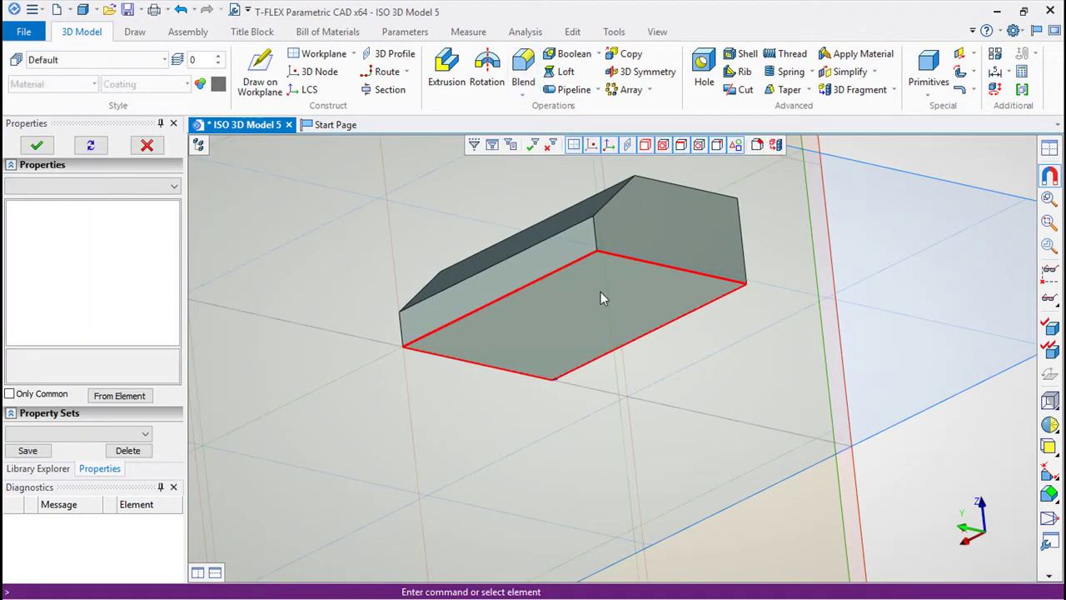
# - Start a sketch on the box face with crossing construction lines at its top-left corner
pyautogui.rightClick(600, 292)
pyautogui.click(641, 321)
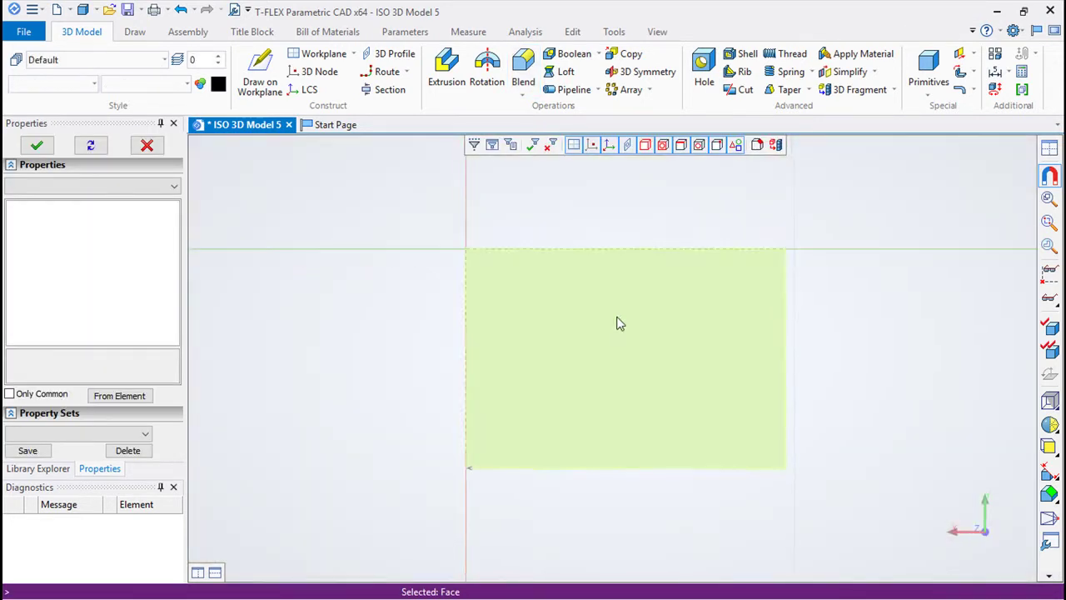
pyautogui.scroll(2, 409, 206)
pyautogui.moveTo(532, 212); pyautogui.dragTo(438, 159, button='middle')
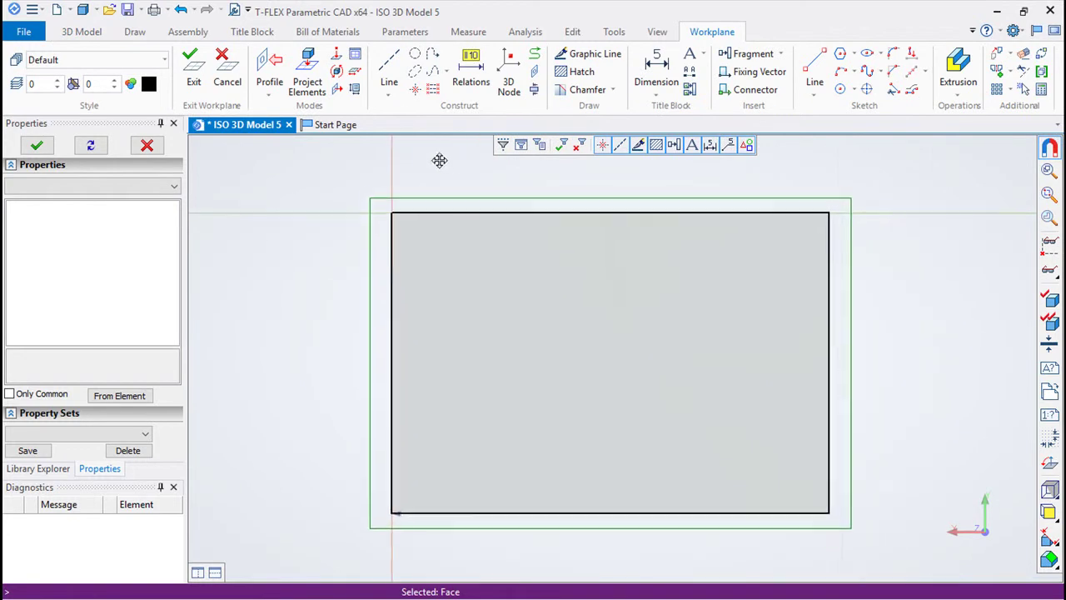
pyautogui.click(388, 66)
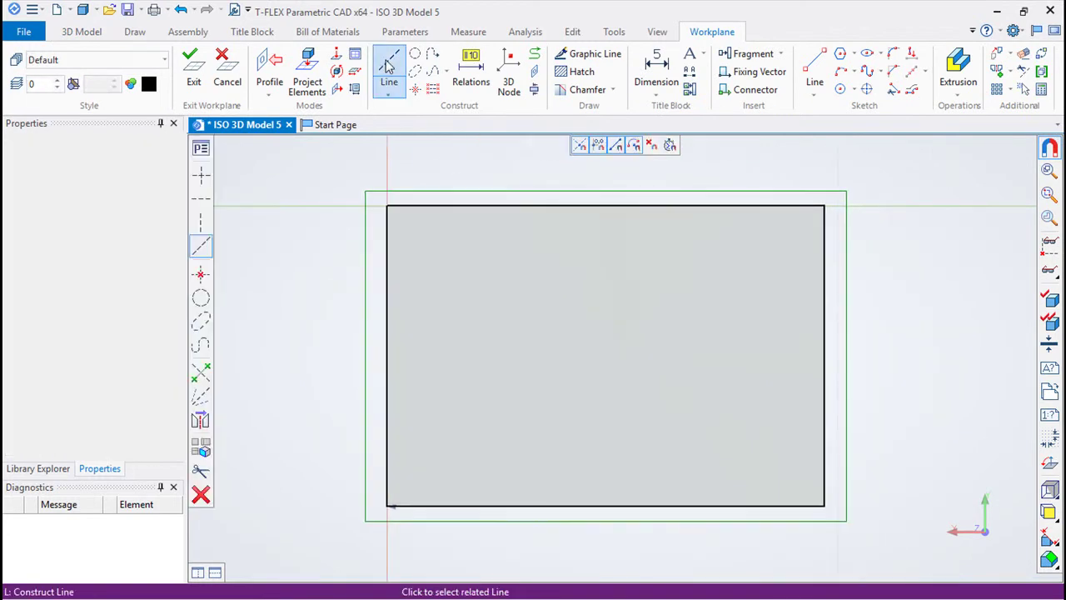
pyautogui.click(200, 176)
pyautogui.click(387, 206)
pyautogui.press('Escape')
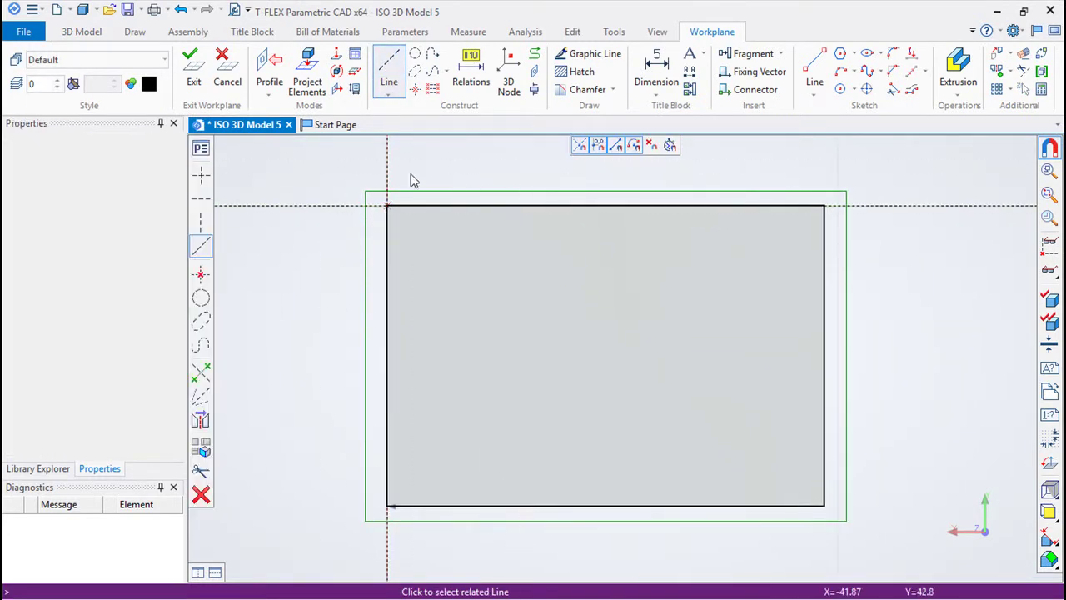
# - Add construction lines offset 22 and 102 from the left edge and 70 below the top
pyautogui.click(388, 182)
pyautogui.write('22')
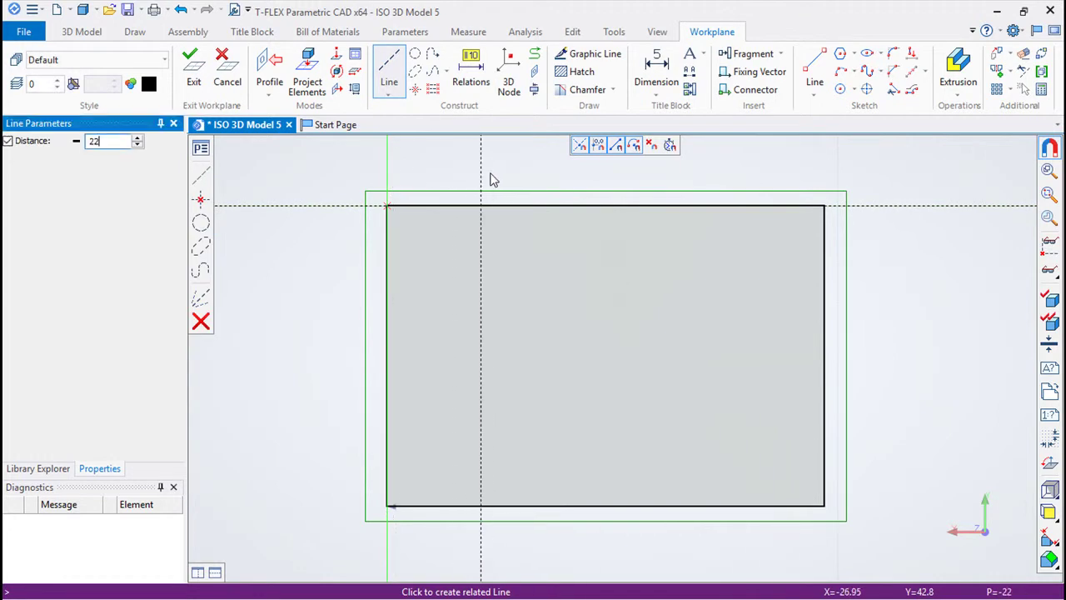
pyautogui.press('Return')
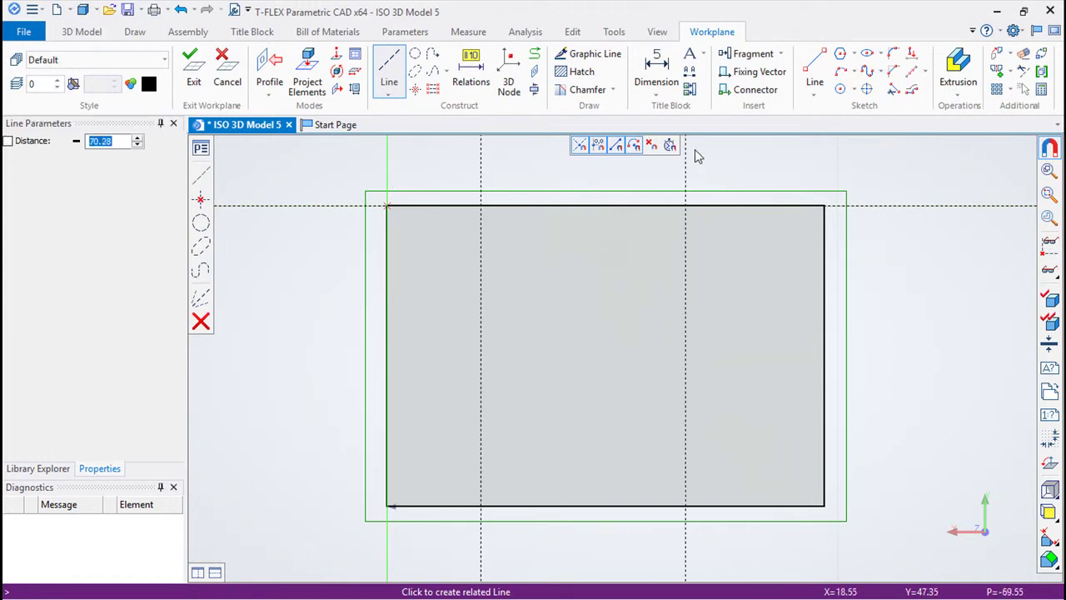
pyautogui.write('102')
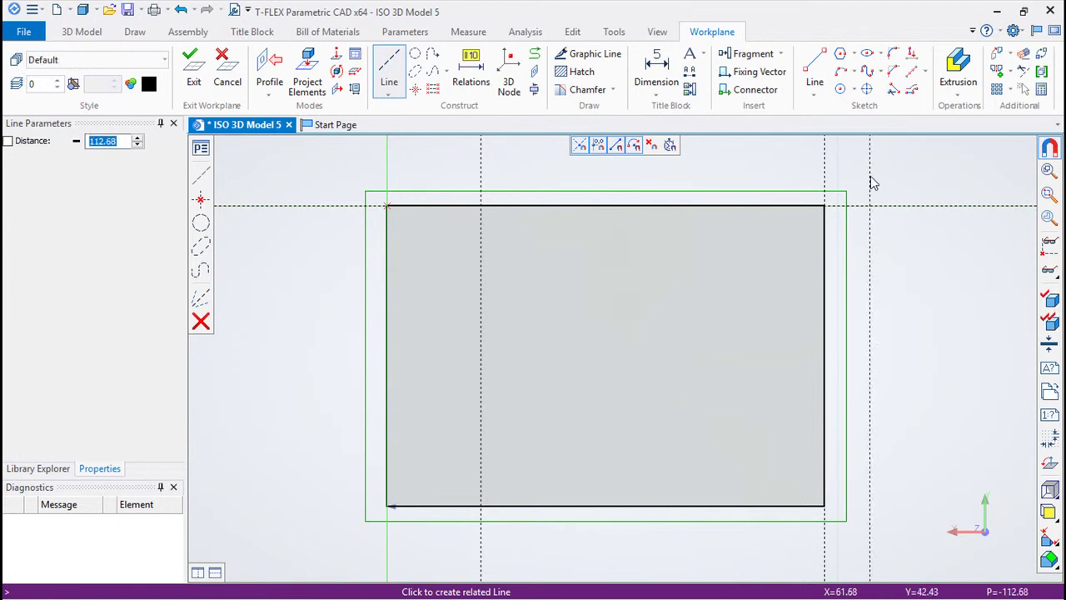
pyautogui.click(825, 174)
pyautogui.click(750, 175)
pyautogui.press('Escape')
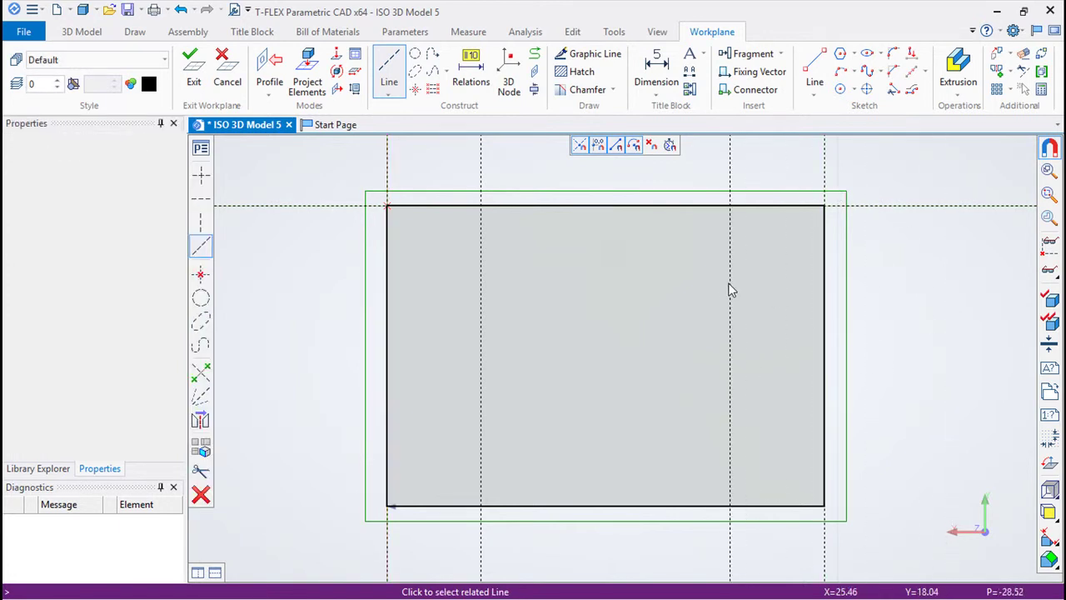
pyautogui.click(884, 209)
pyautogui.write('70')
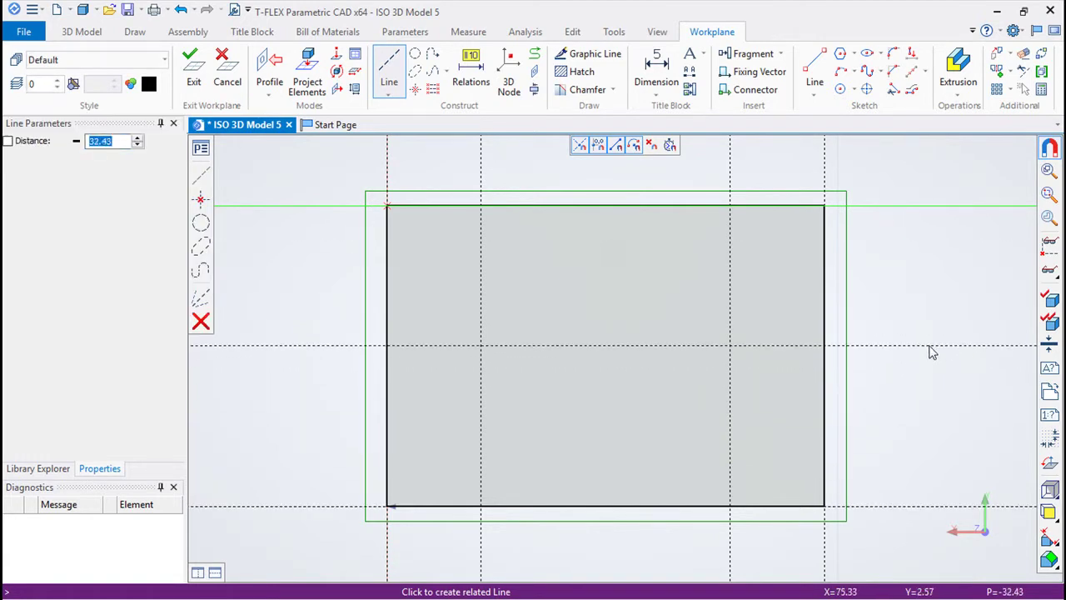
pyautogui.press('Return')
# - Trace the rectangle outline from the 22 line with graphic lines and return to 3D
pyautogui.click(590, 53)
pyautogui.click(480, 206)
pyautogui.click(730, 206)
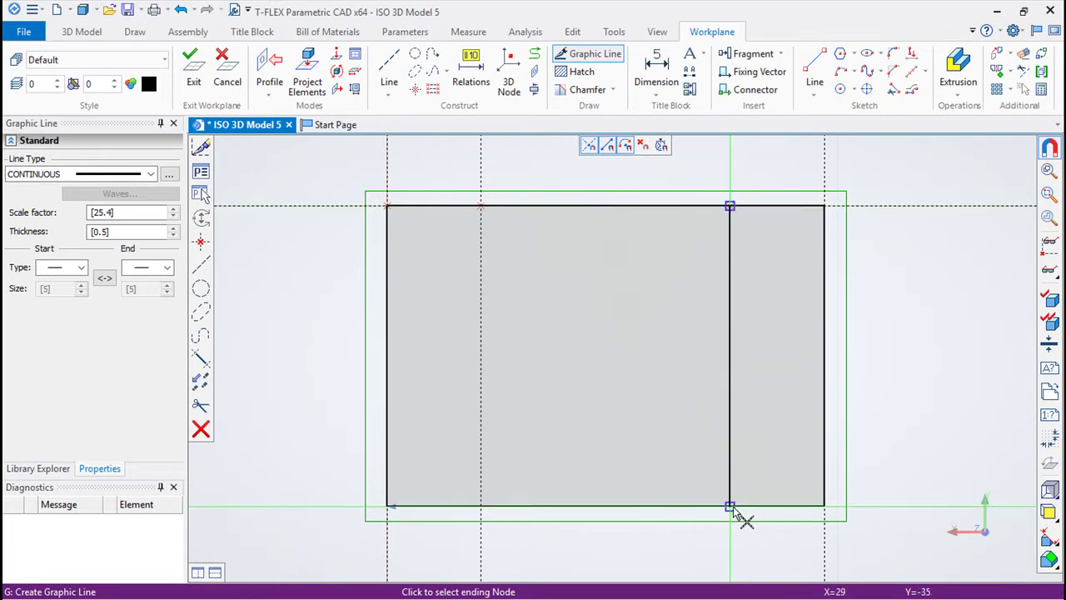
pyautogui.click(729, 506)
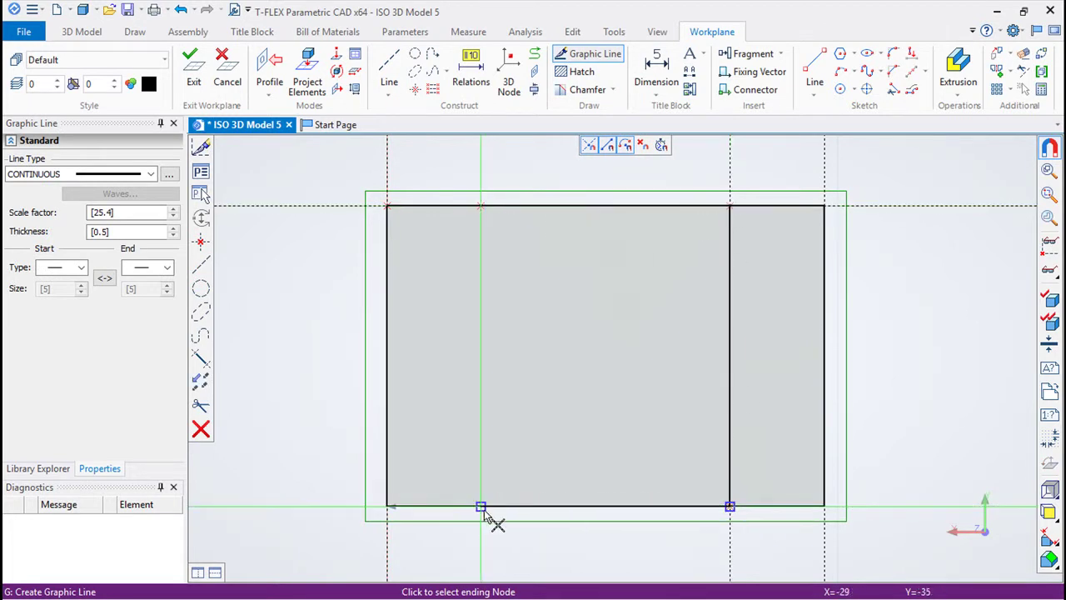
pyautogui.click(480, 505)
pyautogui.click(480, 205)
pyautogui.rightClick(538, 170)
pyautogui.click(193, 70)
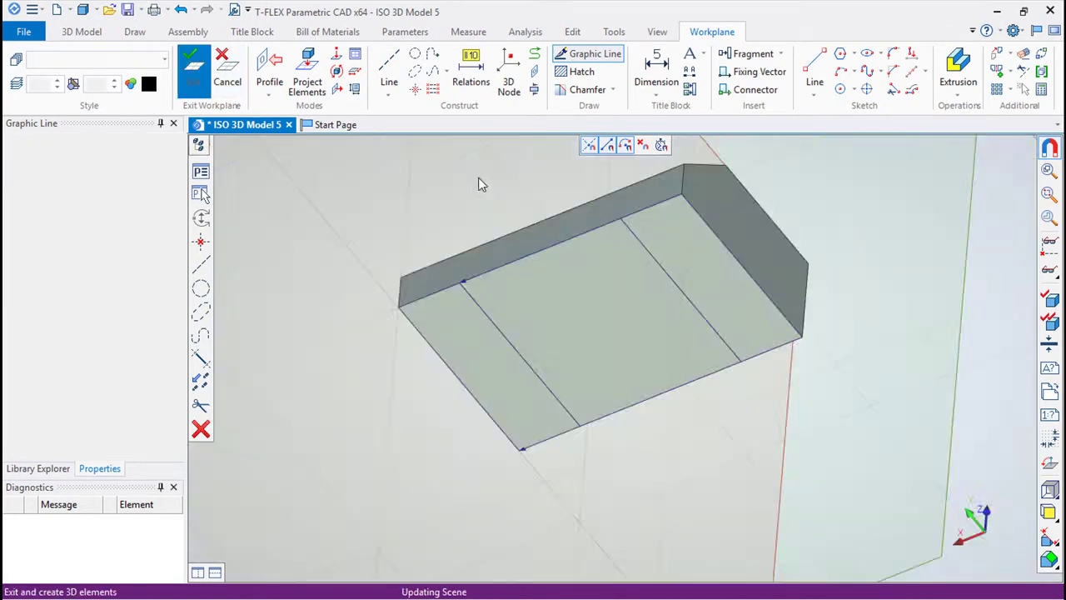
# - Extrude the new rectangle upward by 75 in reversed direction to form the tall block
pyautogui.click(447, 67)
pyautogui.click(617, 288)
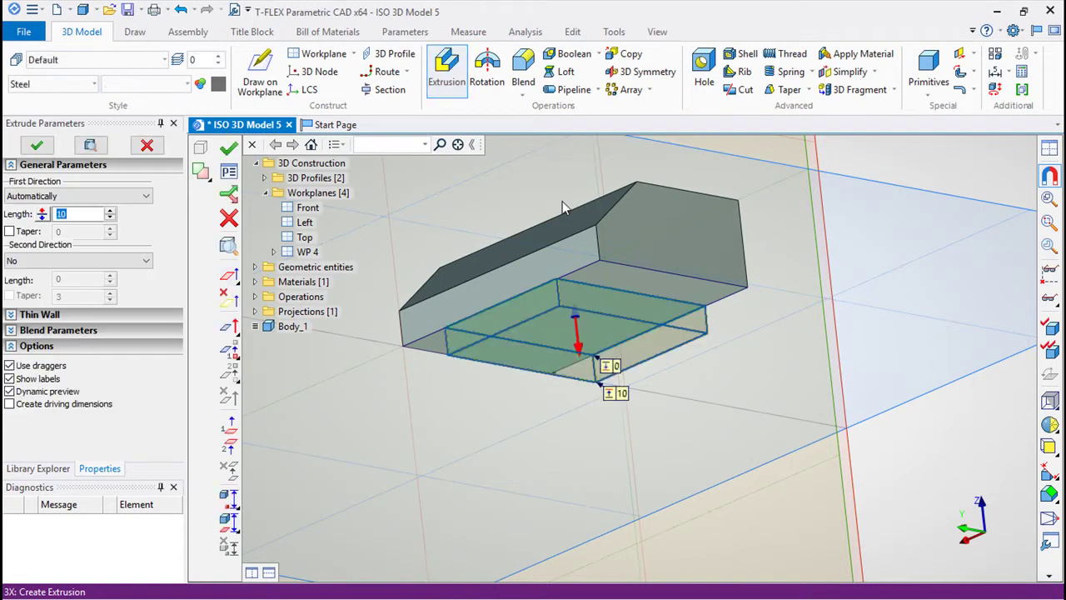
pyautogui.click(42, 214)
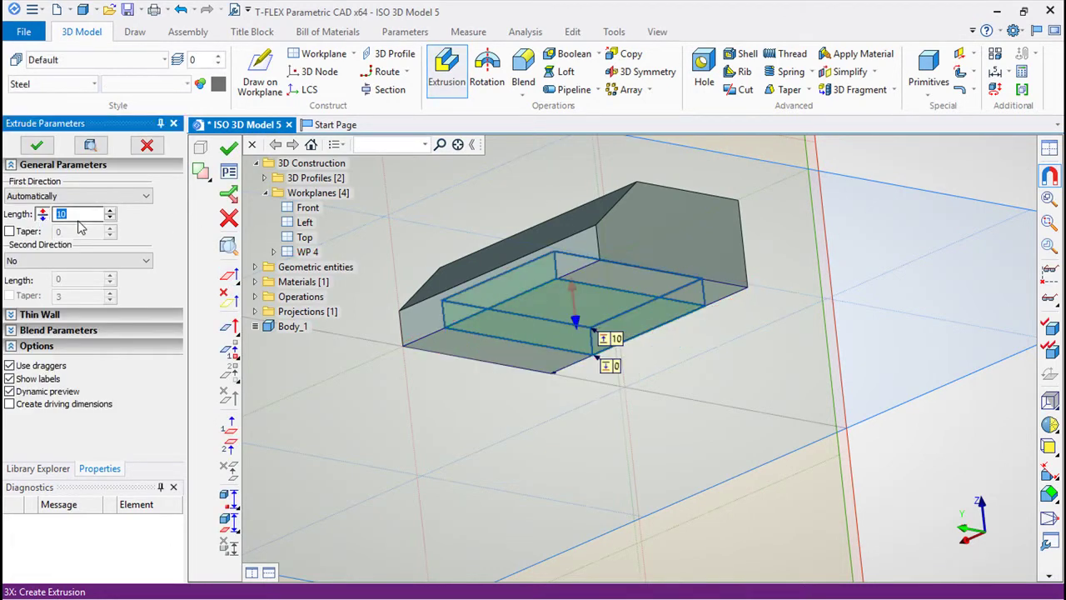
pyautogui.write('75')
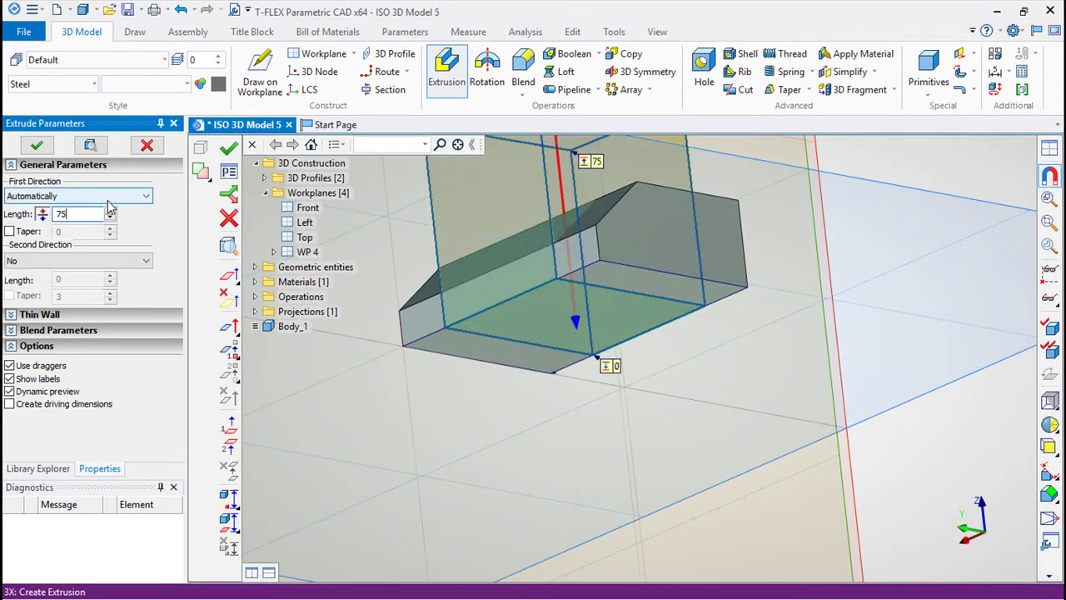
pyautogui.click(229, 147)
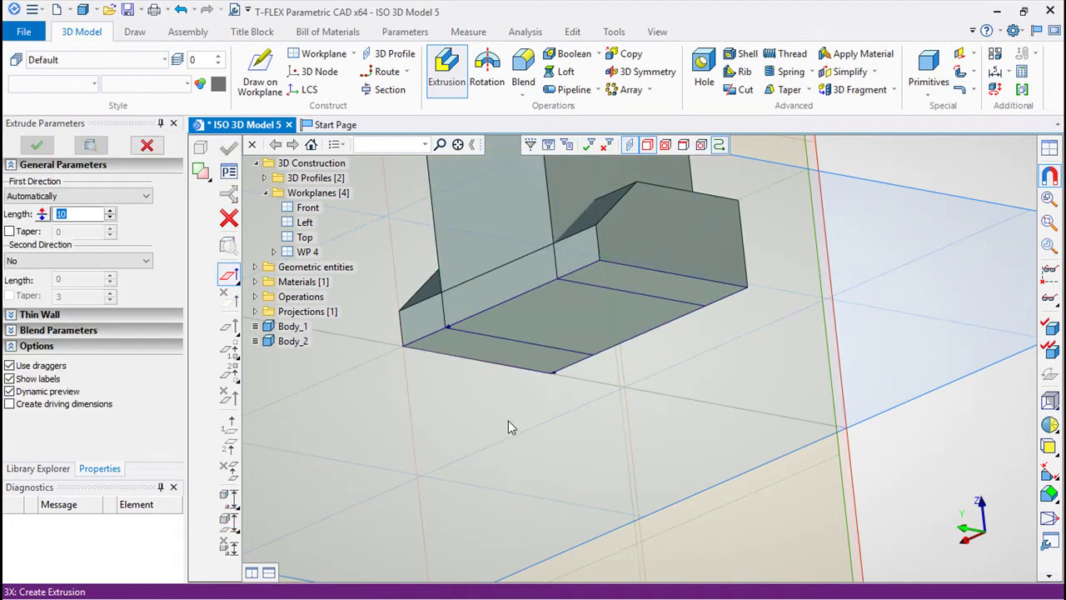
pyautogui.press('Escape')
pyautogui.moveTo(471, 383)
pyautogui.mouseDown(button='middle')
pyautogui.moveTo(759, 414)
pyautogui.moveTo(687, 352)
pyautogui.moveTo(361, 485)
pyautogui.moveTo(384, 424)
pyautogui.mouseUp(button='middle')
pyautogui.moveTo(733, 392)
pyautogui.mouseDown(button='middle')
pyautogui.moveTo(772, 437)
pyautogui.moveTo(738, 380)
pyautogui.moveTo(731, 409)
pyautogui.moveTo(748, 379)
pyautogui.mouseUp(button='middle')
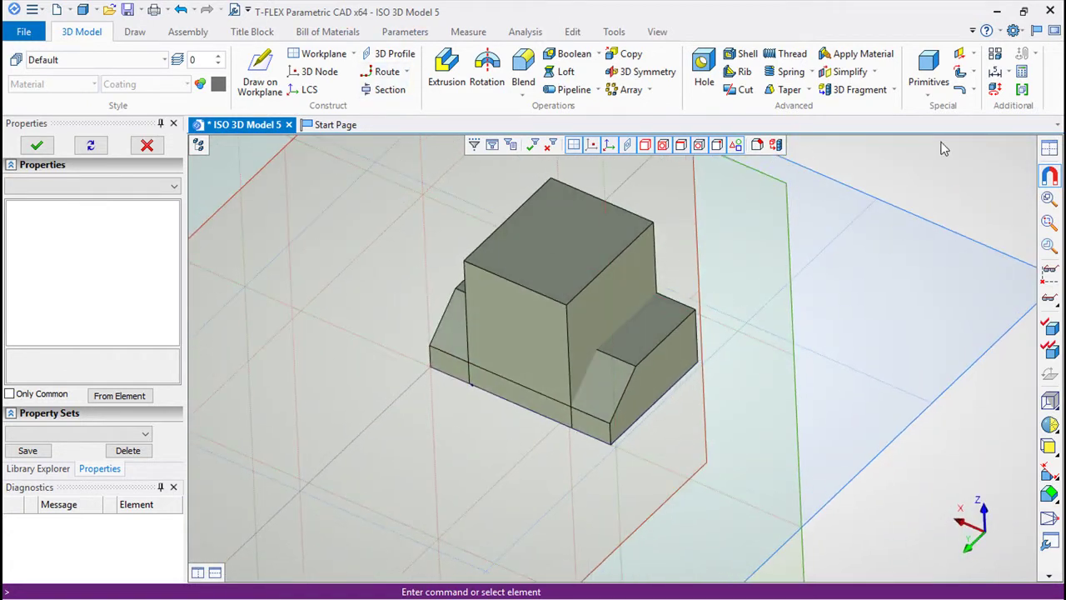
# - Create a box primitive with Length 57, Width 32 and Height 62
pyautogui.click(922, 65)
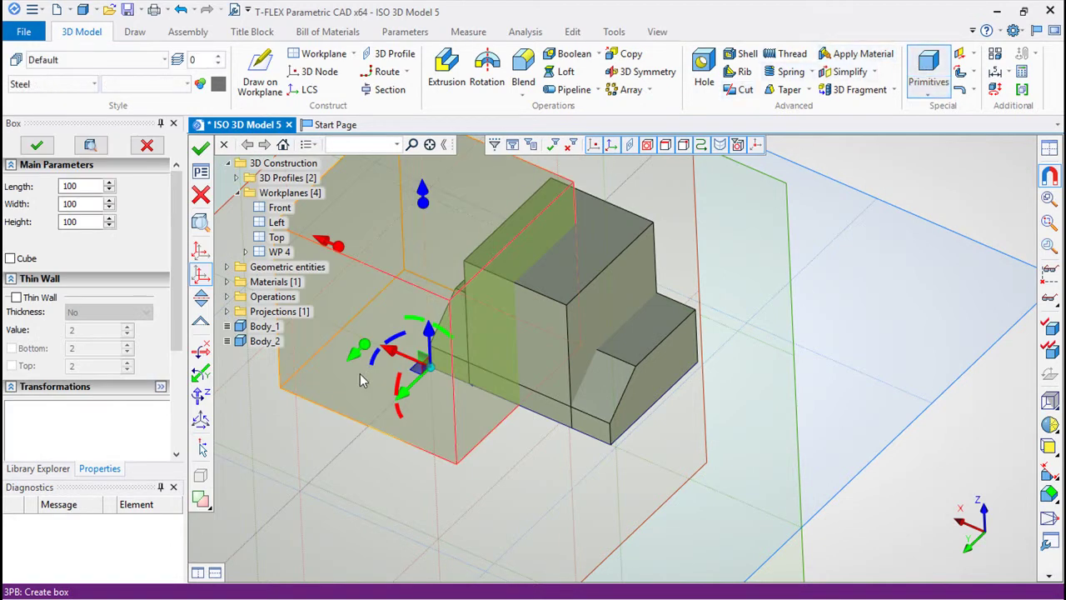
pyautogui.doubleClick(89, 186)
pyautogui.write('57')
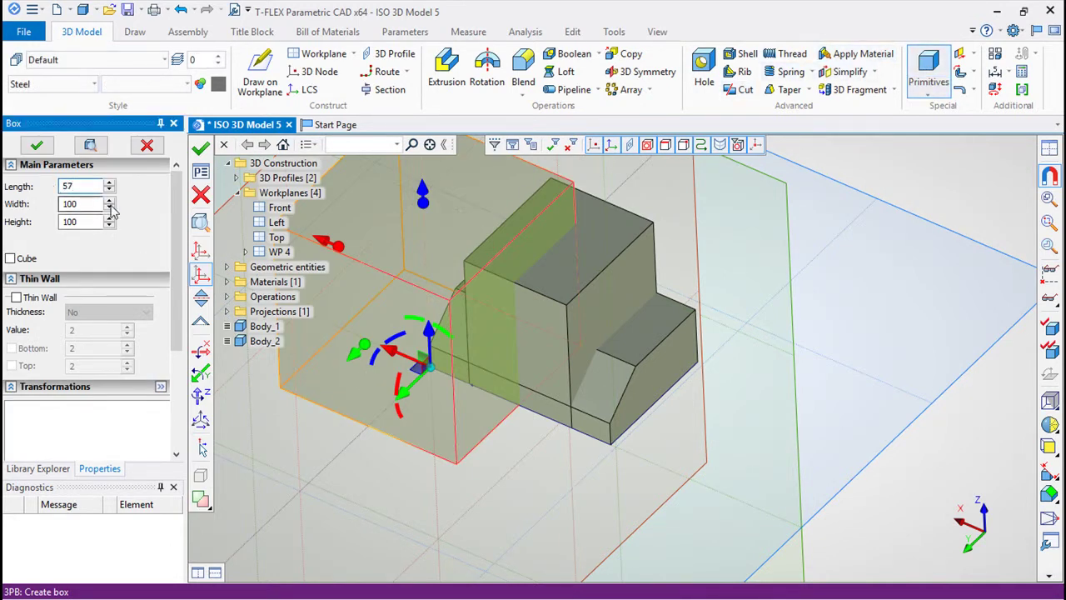
pyautogui.write('32')
pyautogui.press('Return')
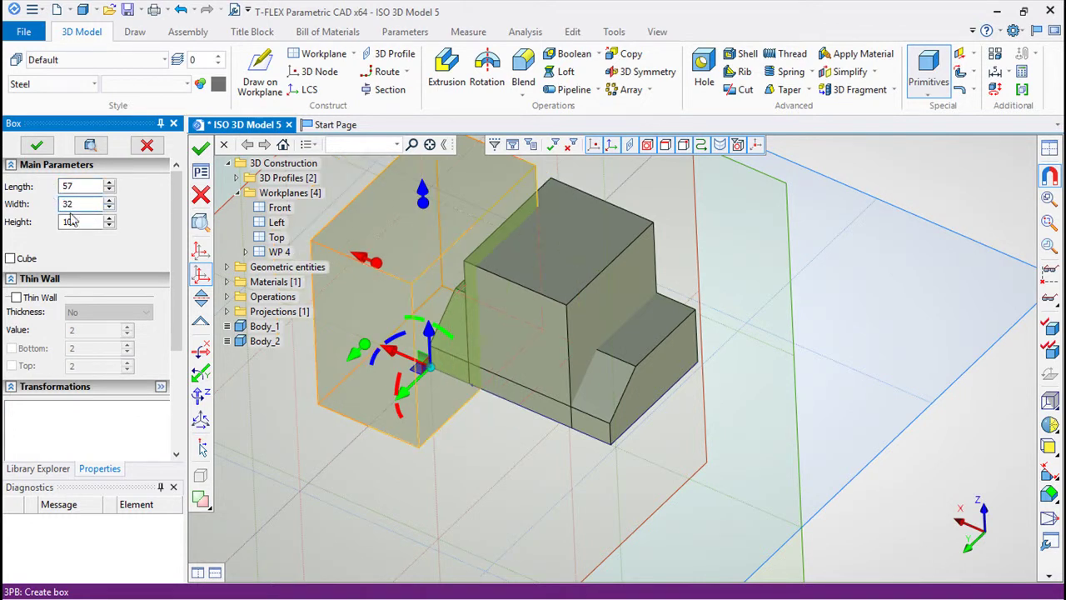
pyautogui.doubleClick(89, 221)
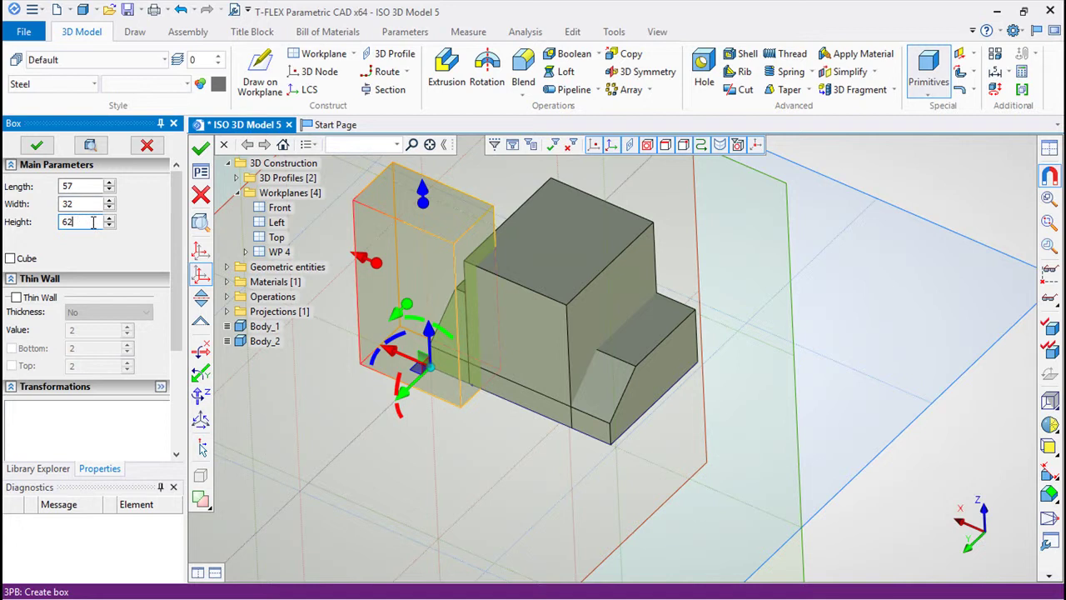
pyautogui.click(36, 145)
pyautogui.press('Escape')
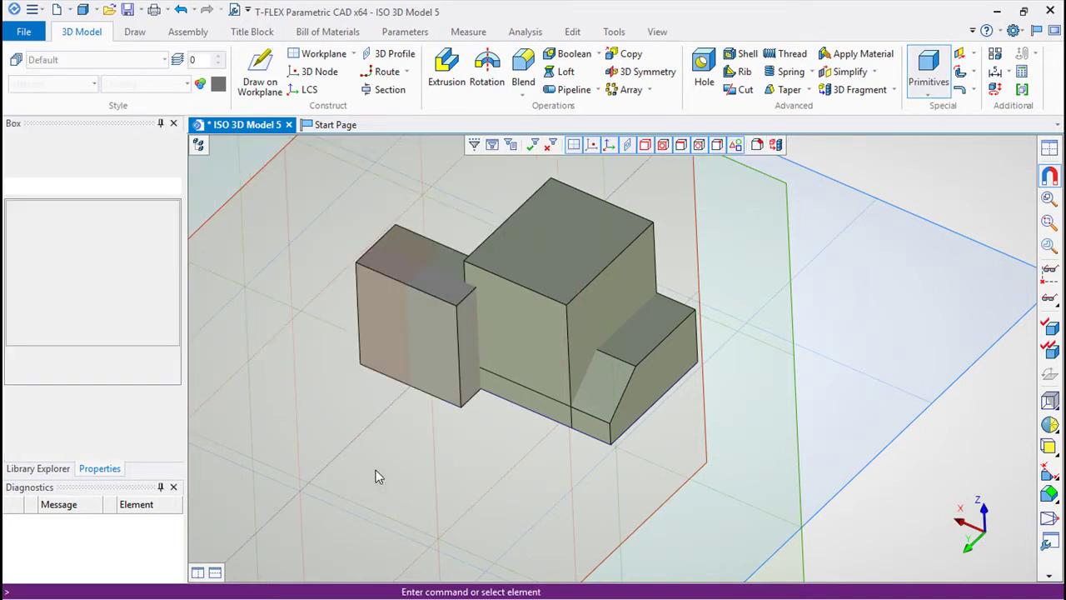
# - Rotate the new box 90° about the Z axis with Transformation
pyautogui.click(1013, 94)
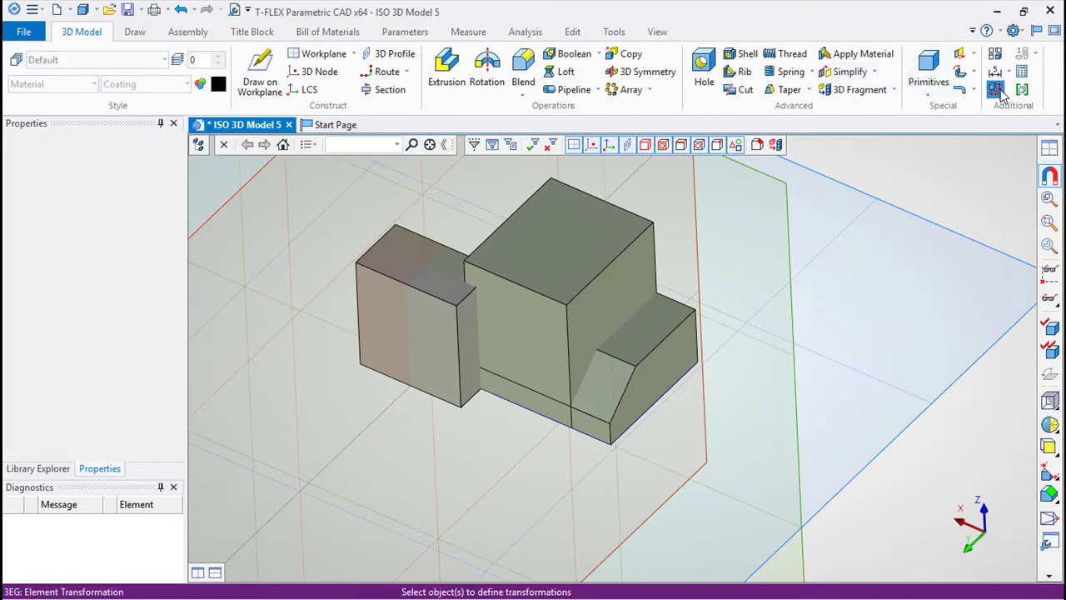
pyautogui.click(404, 309)
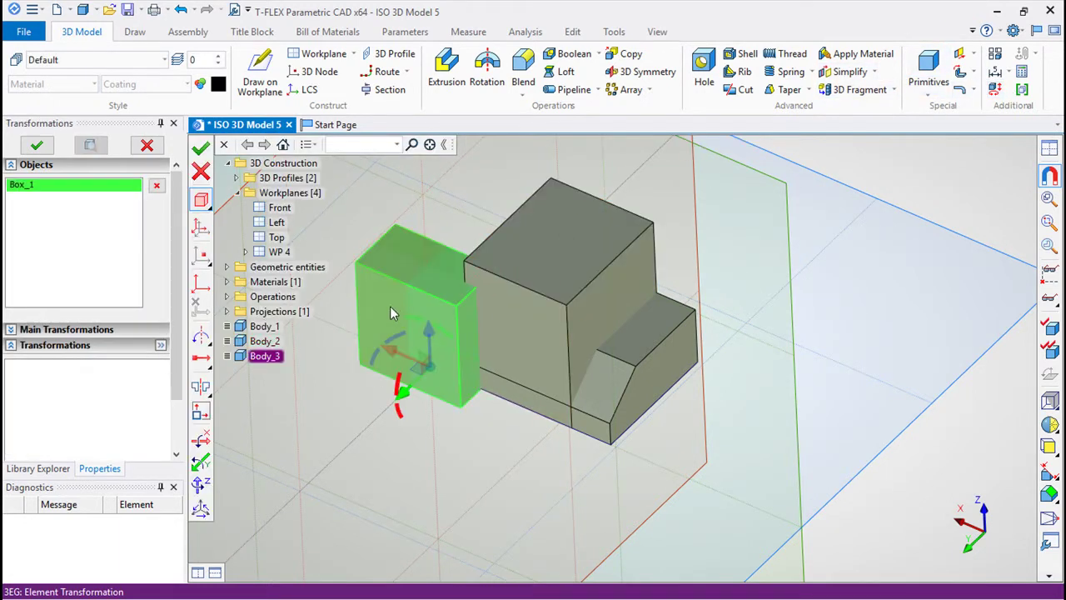
pyautogui.moveTo(373, 351); pyautogui.dragTo(374, 379)
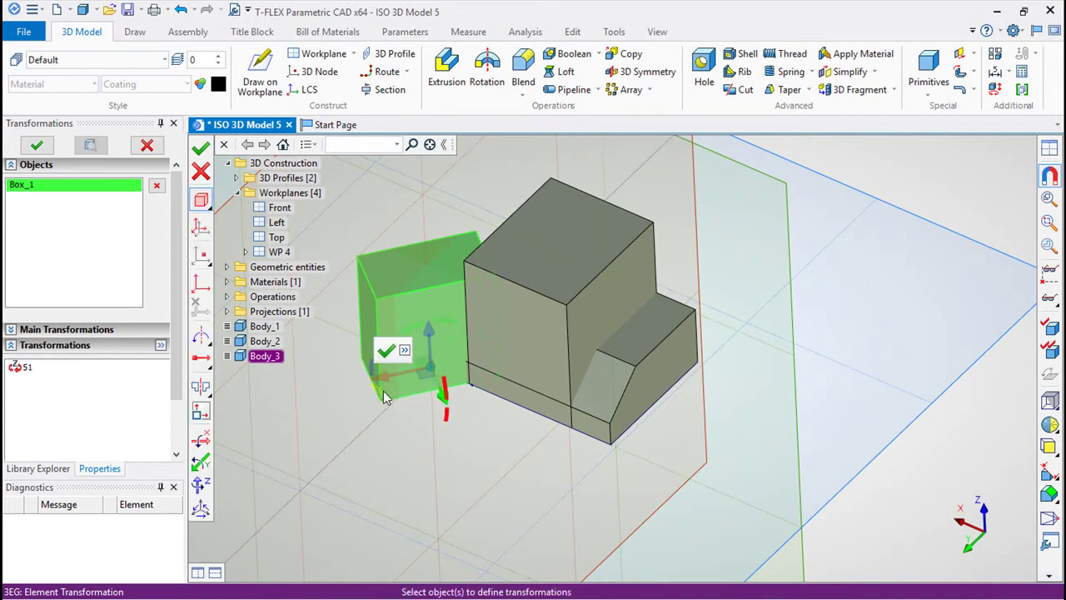
pyautogui.moveTo(444, 398); pyautogui.dragTo(398, 404)
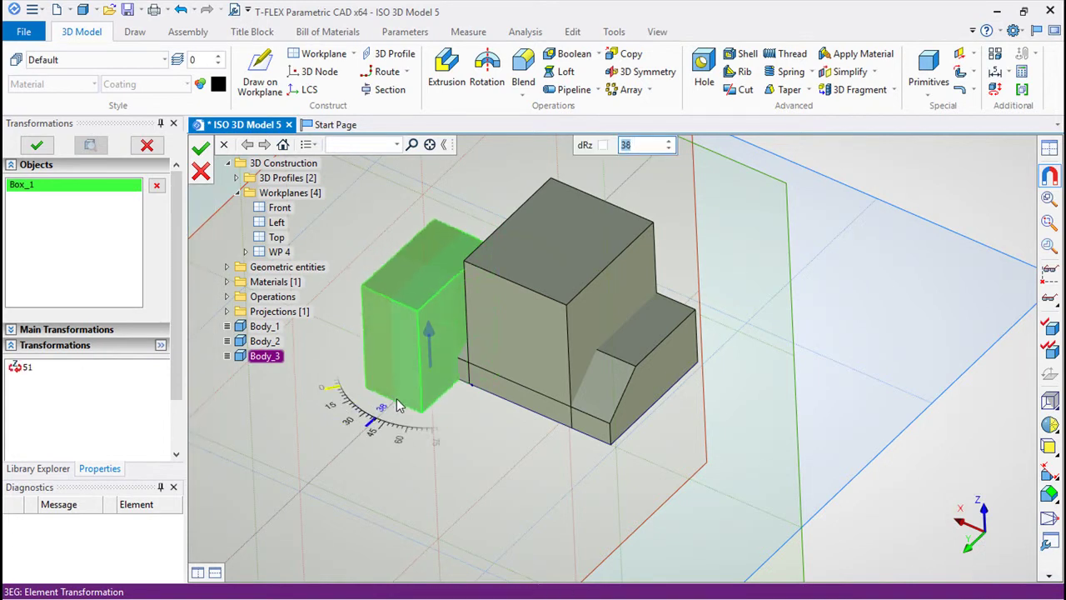
pyautogui.moveTo(397, 404)
pyautogui.mouseDown()
pyautogui.moveTo(364, 377)
pyautogui.moveTo(373, 381)
pyautogui.mouseUp()
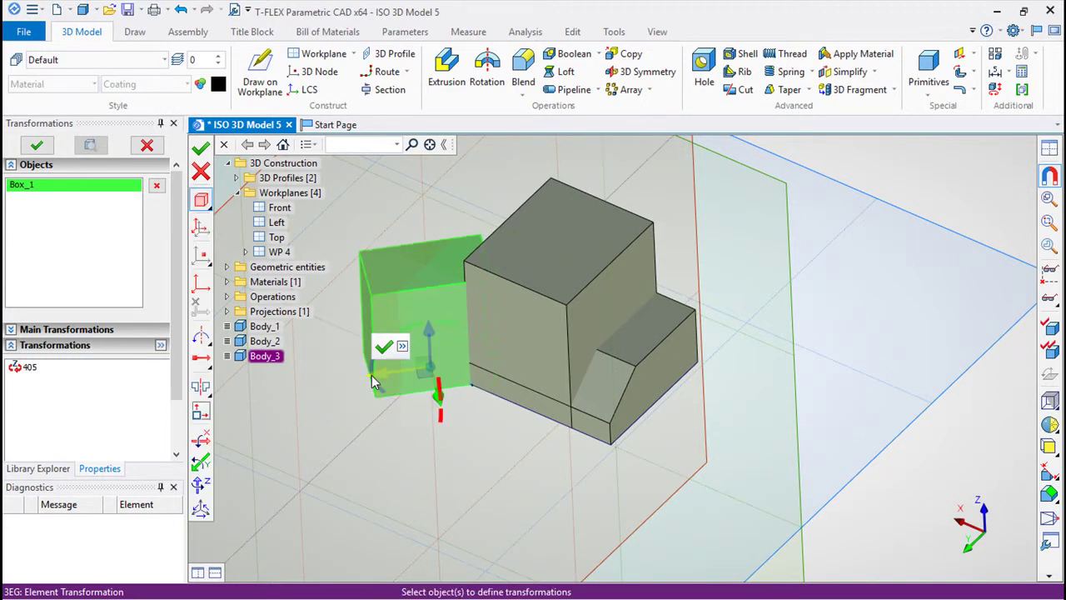
pyautogui.press('Escape')
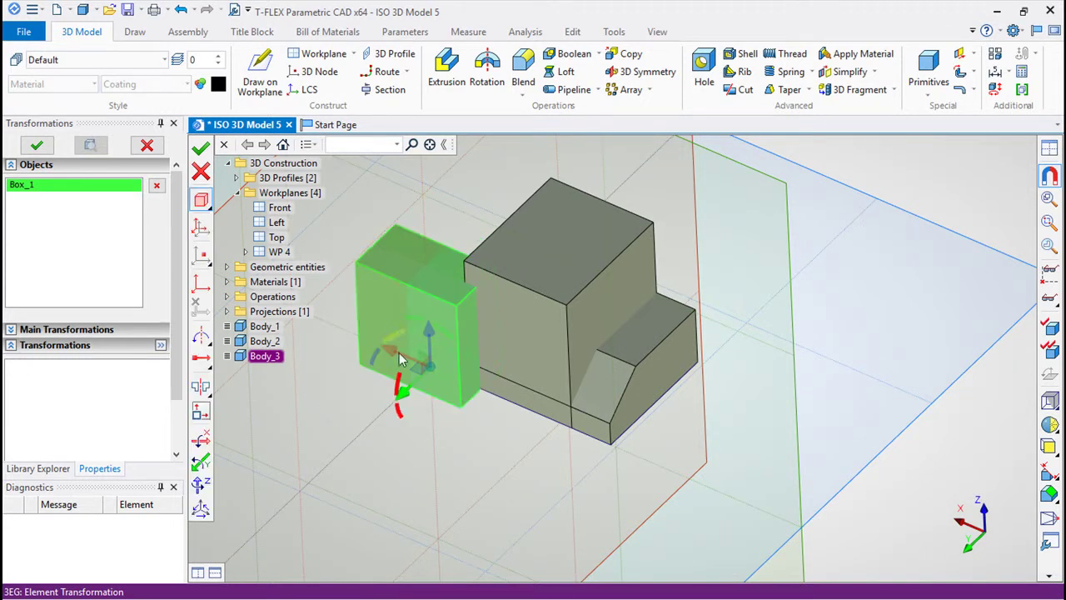
pyautogui.moveTo(373, 364); pyautogui.dragTo(396, 404)
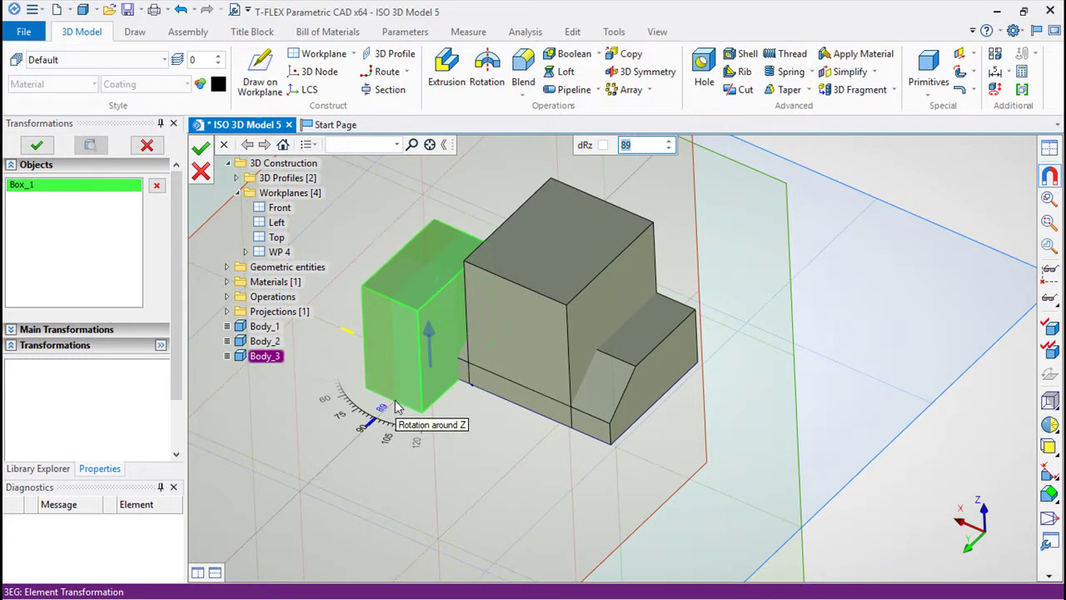
pyautogui.moveTo(398, 406); pyautogui.dragTo(395, 400)
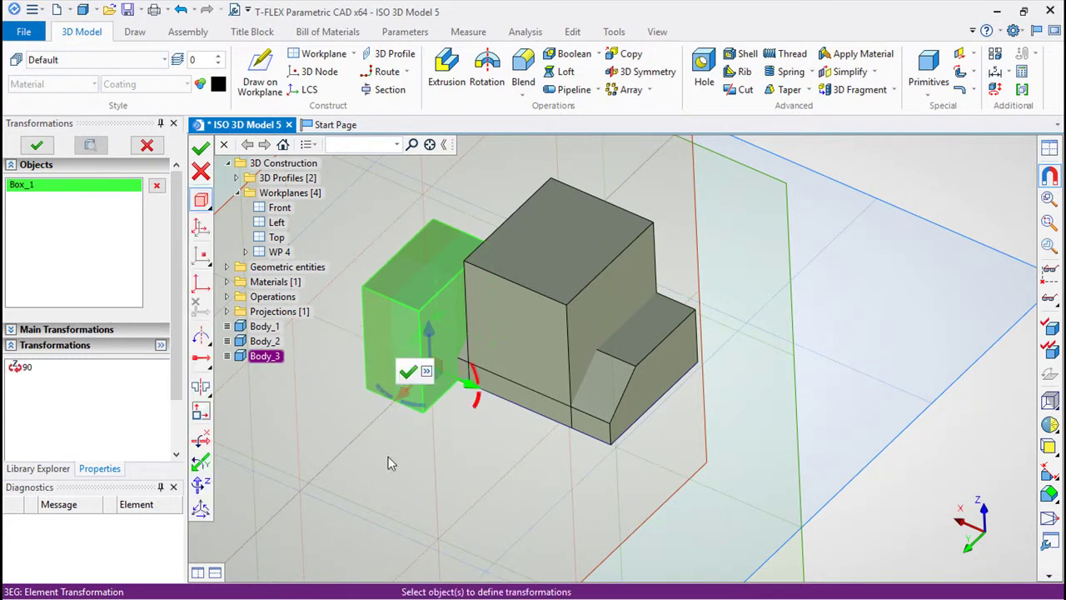
pyautogui.click(202, 147)
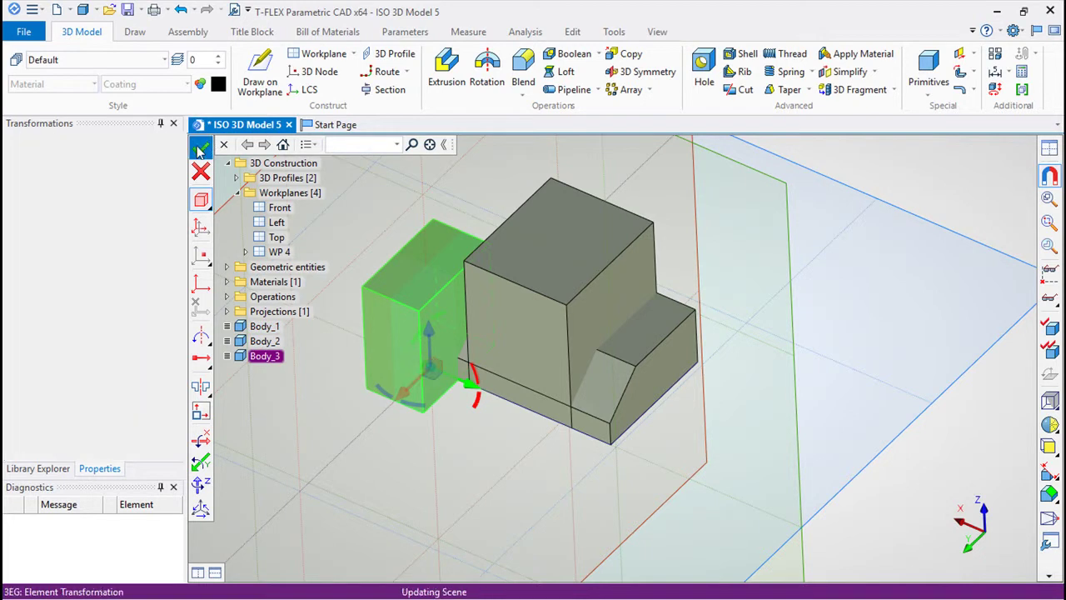
# - Move the rotated box from a point on its bottom edge onto the base's front edge
pyautogui.click(996, 93)
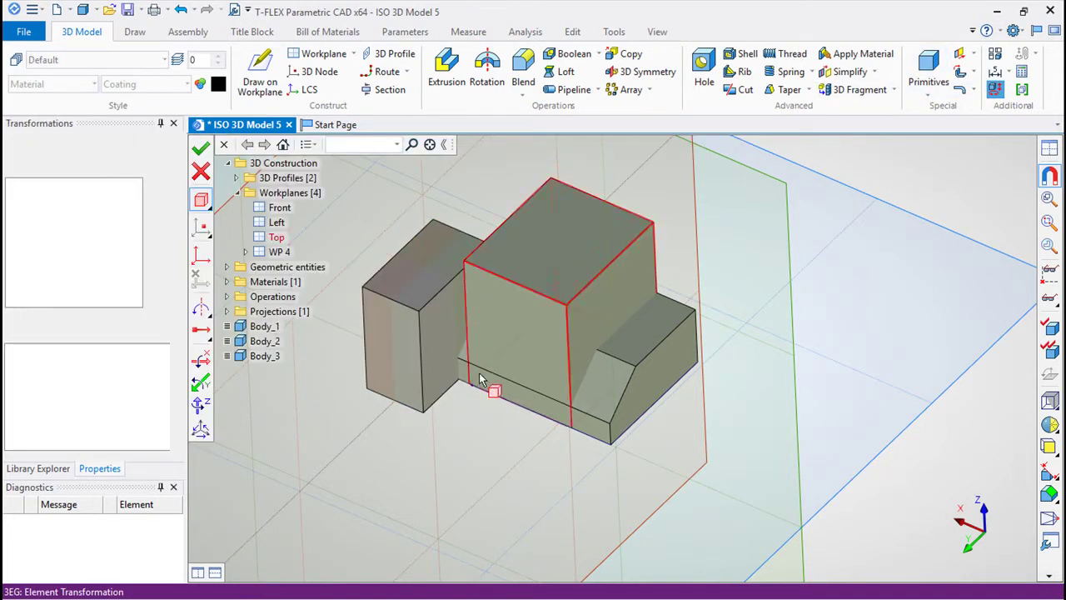
pyautogui.click(387, 362)
pyautogui.click(200, 227)
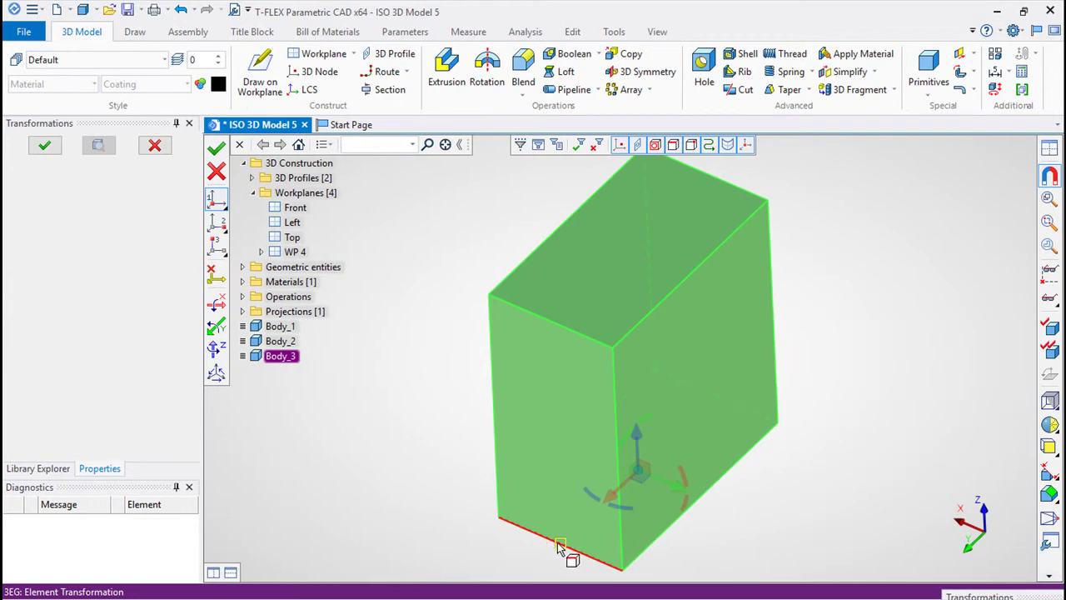
pyautogui.click(558, 543)
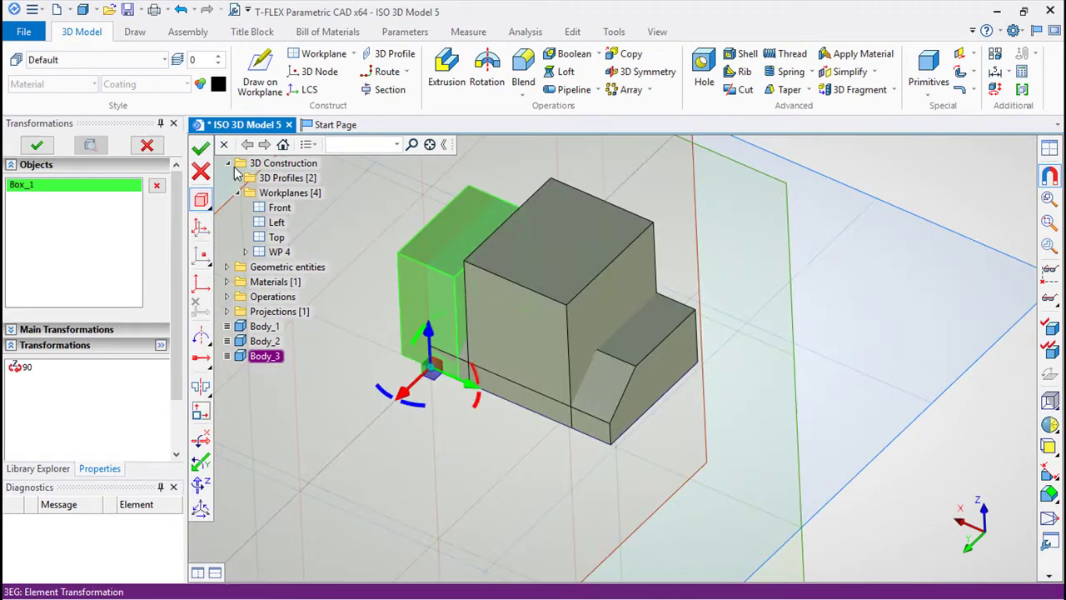
pyautogui.click(201, 254)
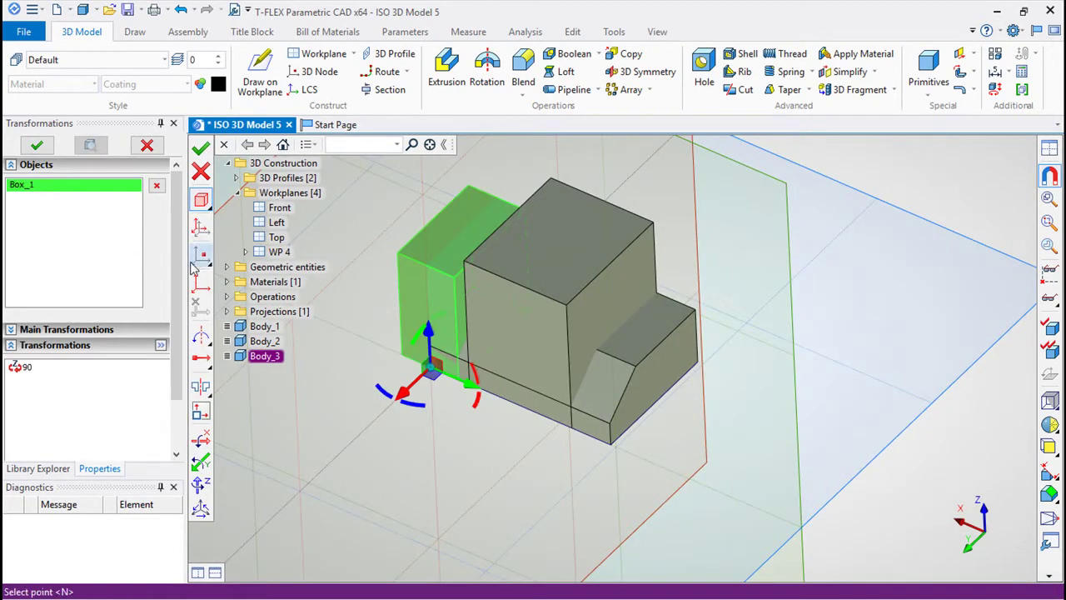
pyautogui.click(498, 405)
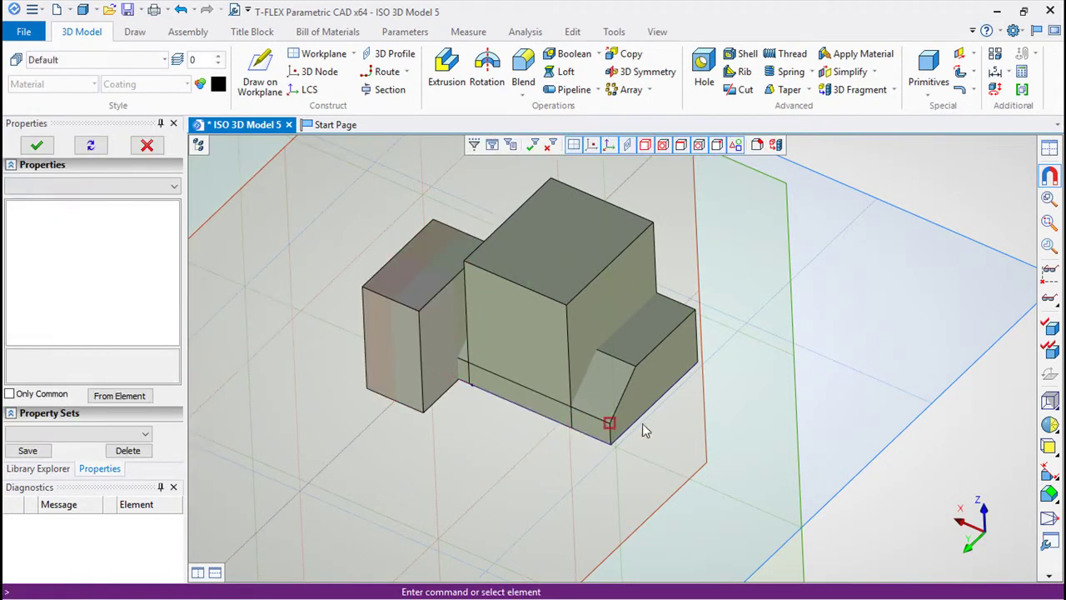
pyautogui.moveTo(688, 408)
pyautogui.mouseDown(button='middle')
pyautogui.moveTo(448, 502)
pyautogui.moveTo(470, 383)
pyautogui.mouseUp(button='middle')
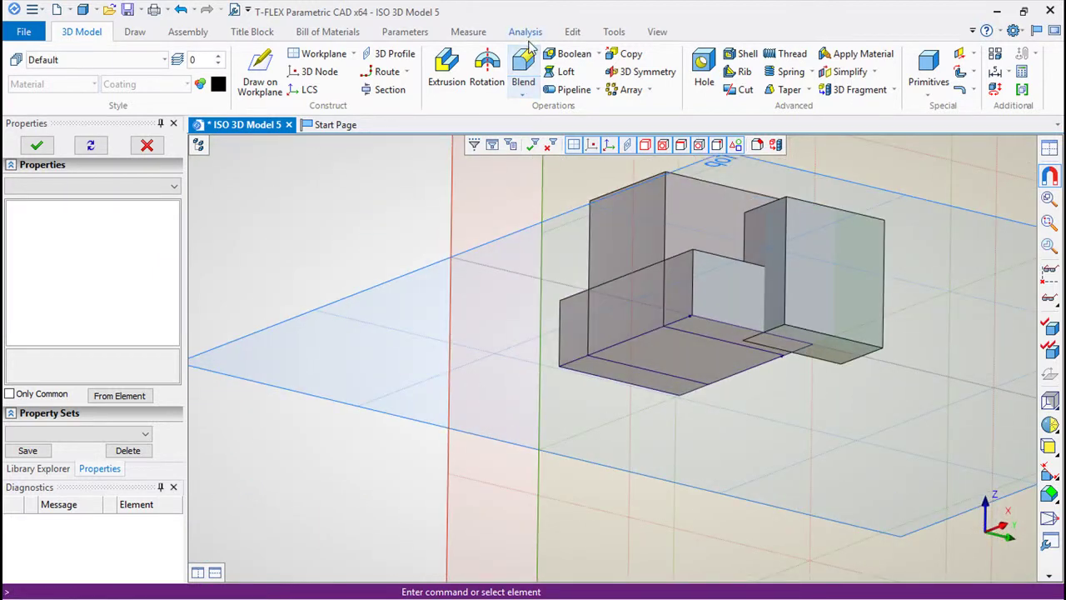
# - Chamfer Edge_3 of the side box with offsets 57 and 62
pyautogui.click(523, 71)
pyautogui.click(144, 186)
pyautogui.click(36, 227)
pyautogui.click(774, 332)
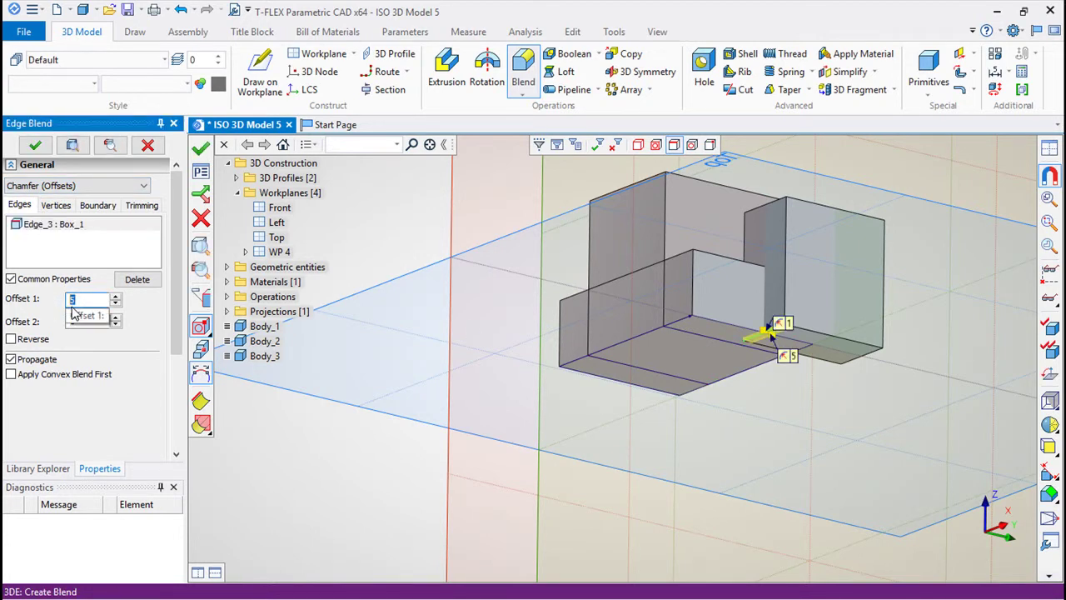
pyautogui.write('7')
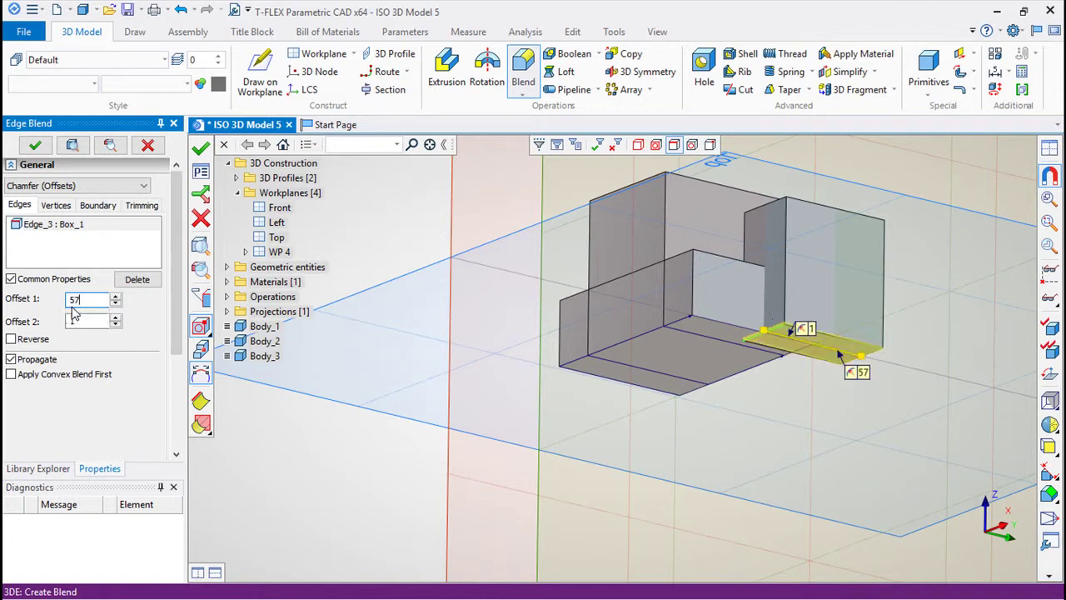
pyautogui.write('62')
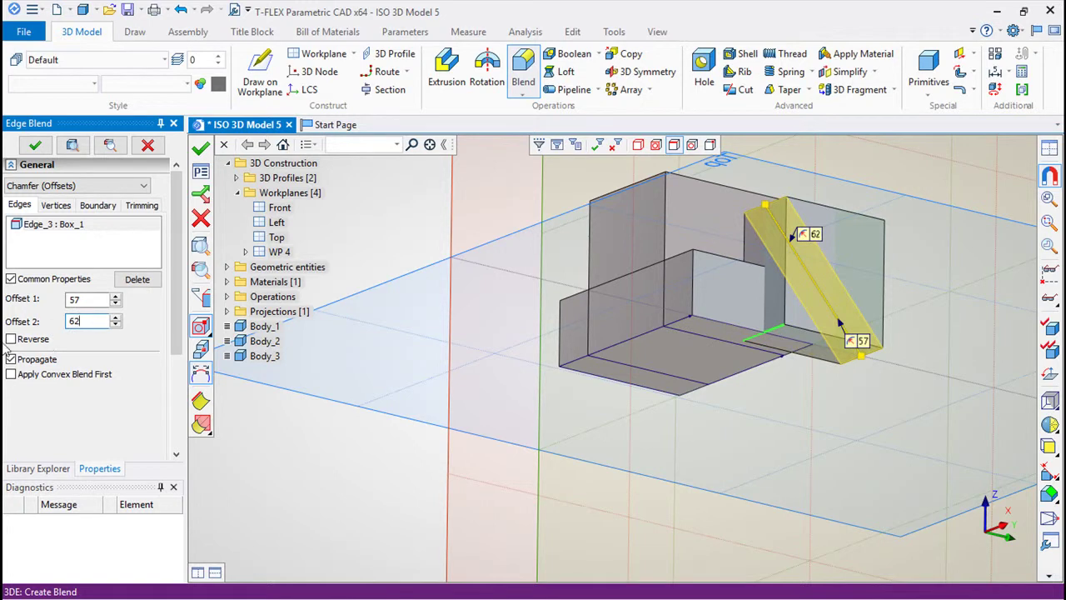
pyautogui.click(200, 147)
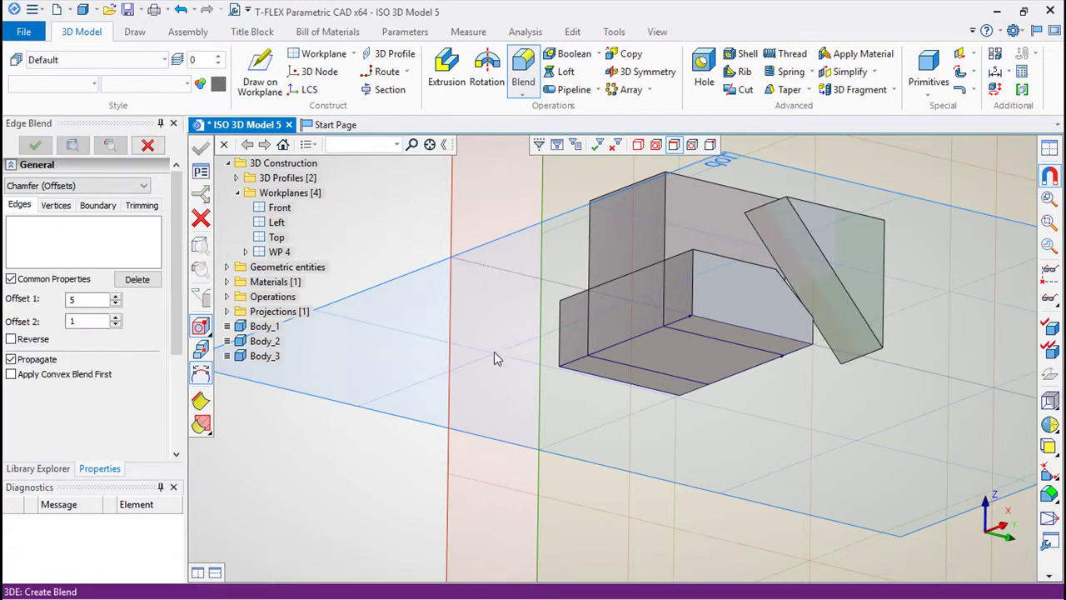
pyautogui.moveTo(540, 418)
pyautogui.mouseDown(button='right')
pyautogui.moveTo(738, 328)
pyautogui.moveTo(431, 477)
pyautogui.mouseUp(button='right')
pyautogui.scroll(3, 594, 436)
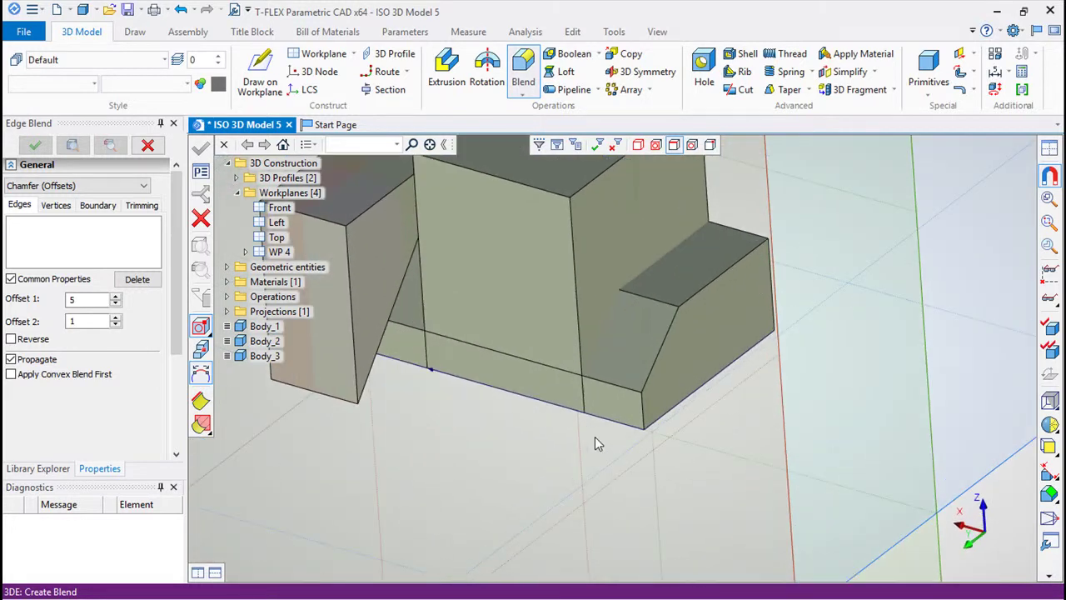
pyautogui.scroll(-2, 542, 410)
pyautogui.moveTo(541, 410); pyautogui.dragTo(528, 443, button='middle')
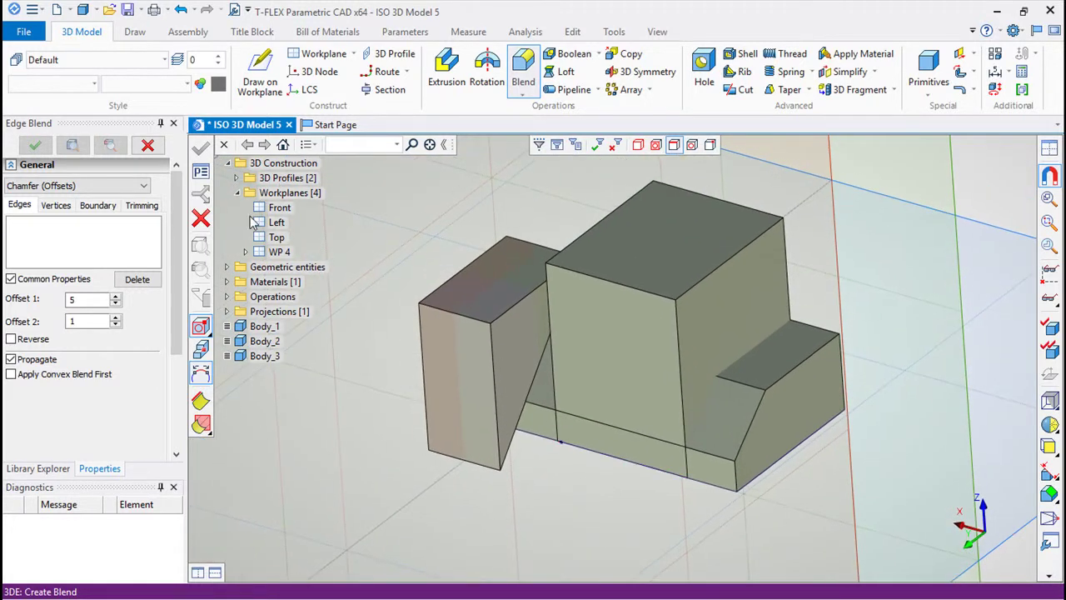
pyautogui.press('Escape')
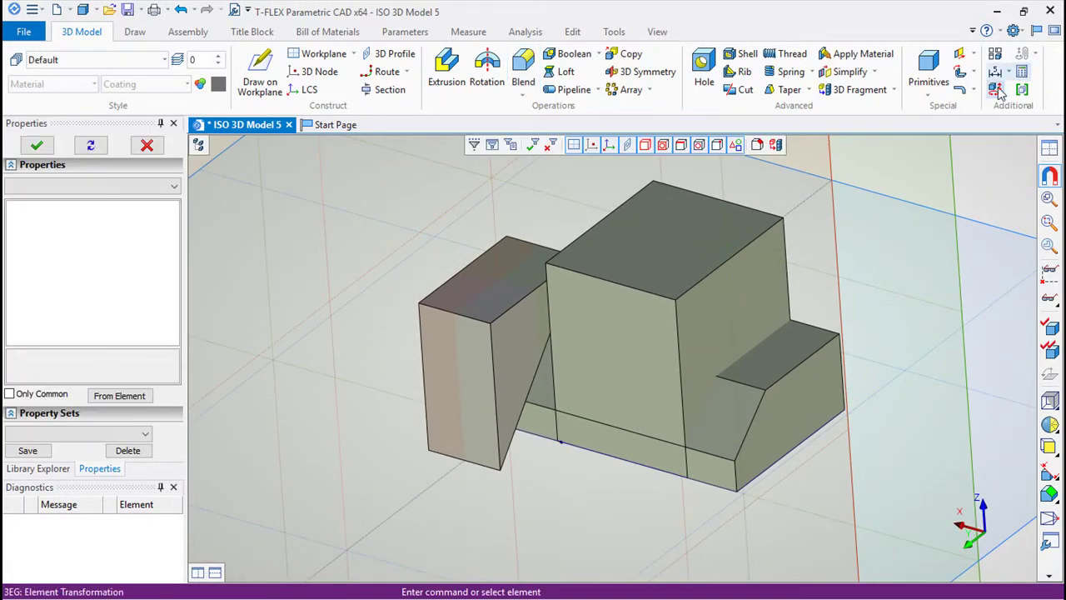
# - Move the chamfered box from its bottom edge to a point on the base's front edge
pyautogui.click(1000, 93)
pyautogui.click(433, 329)
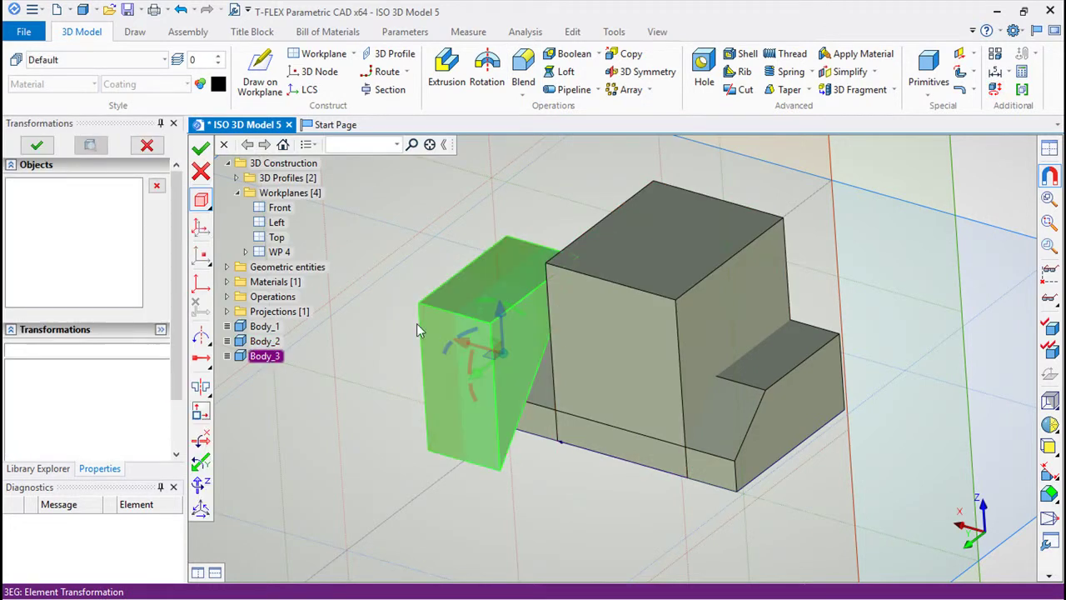
pyautogui.click(200, 231)
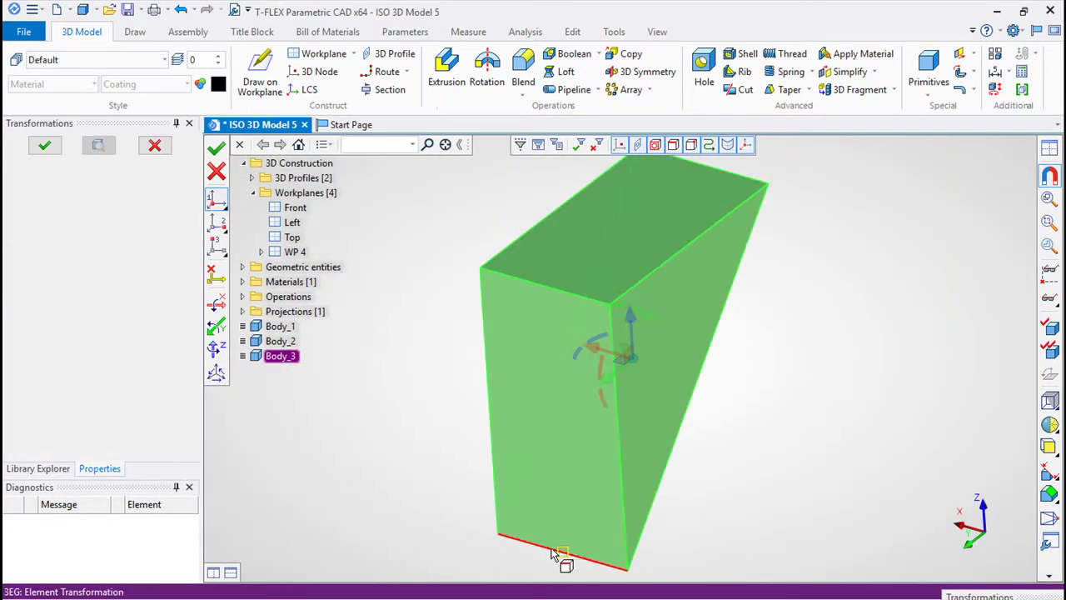
pyautogui.click(560, 554)
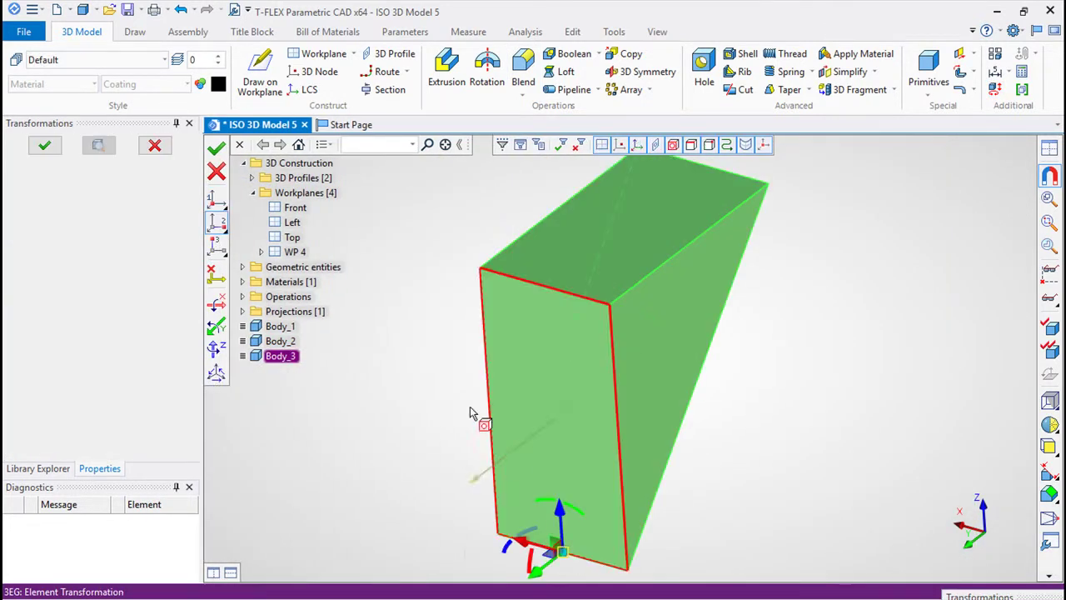
pyautogui.click(217, 148)
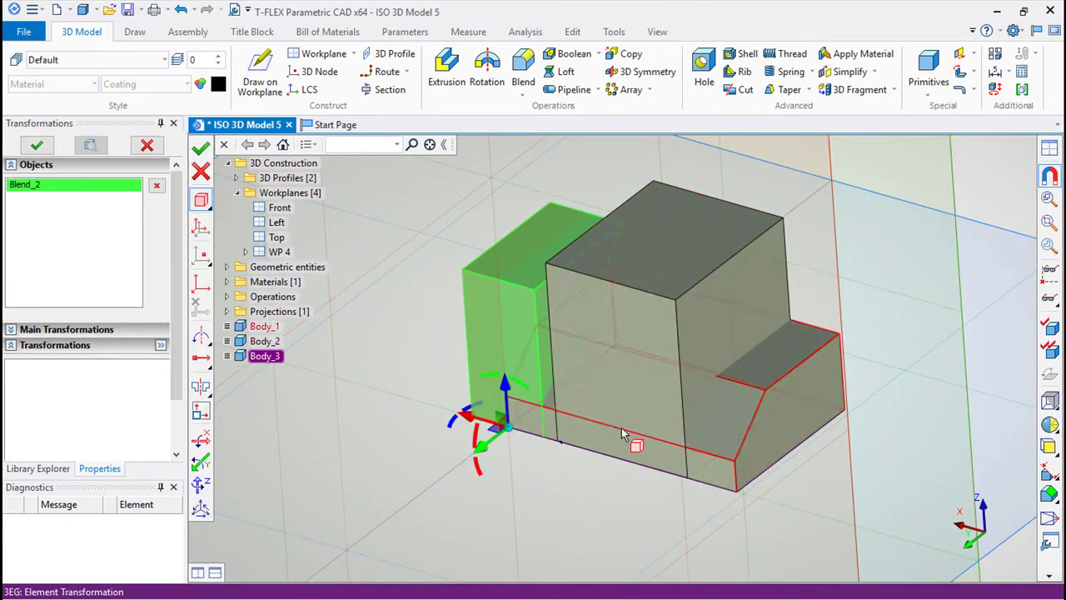
pyautogui.click(202, 258)
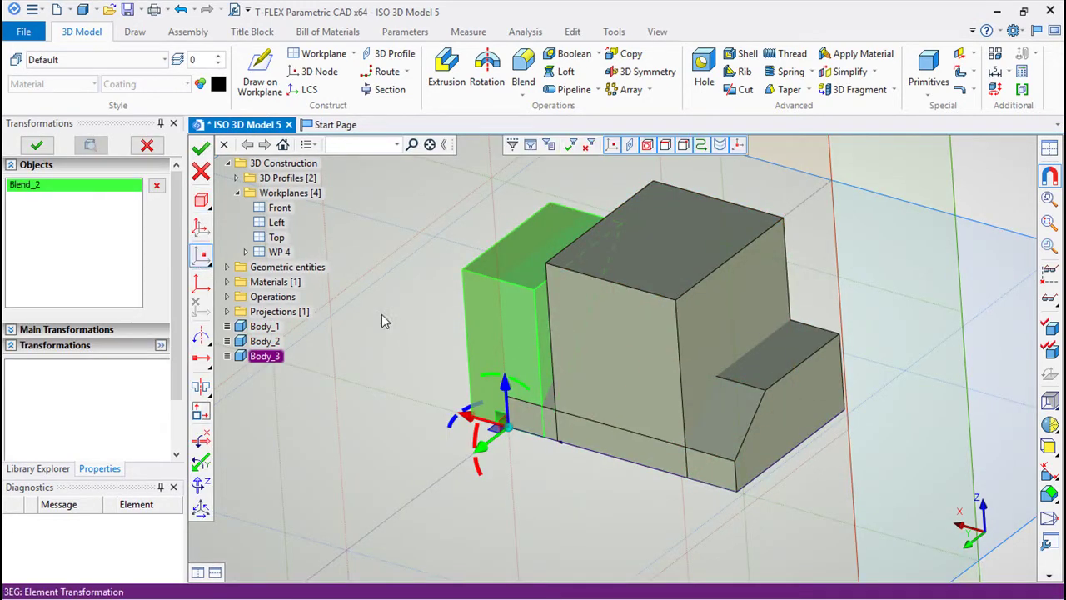
pyautogui.click(621, 432)
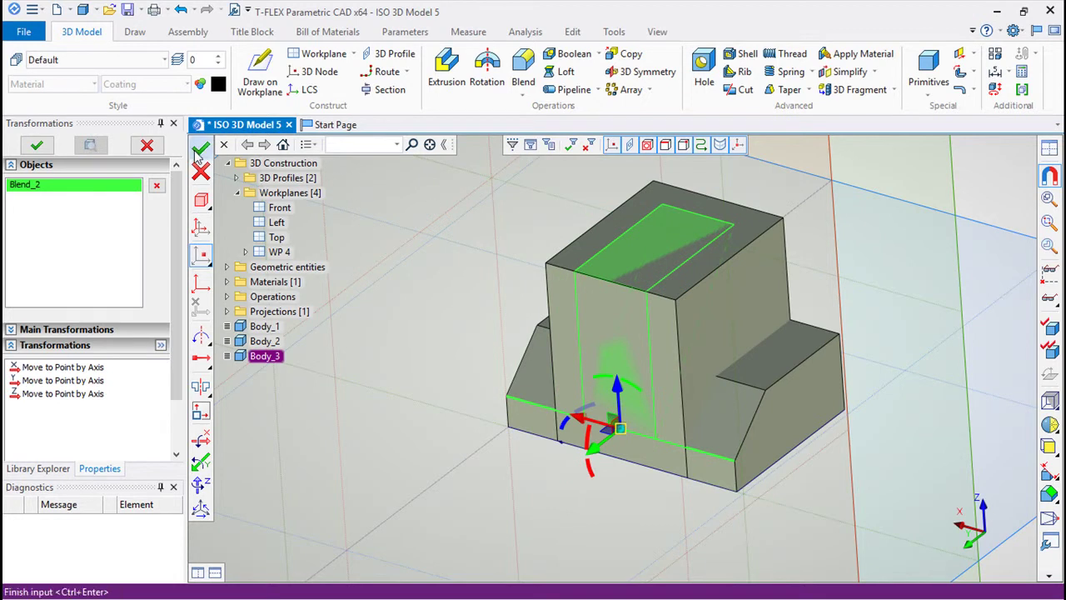
pyautogui.click(200, 150)
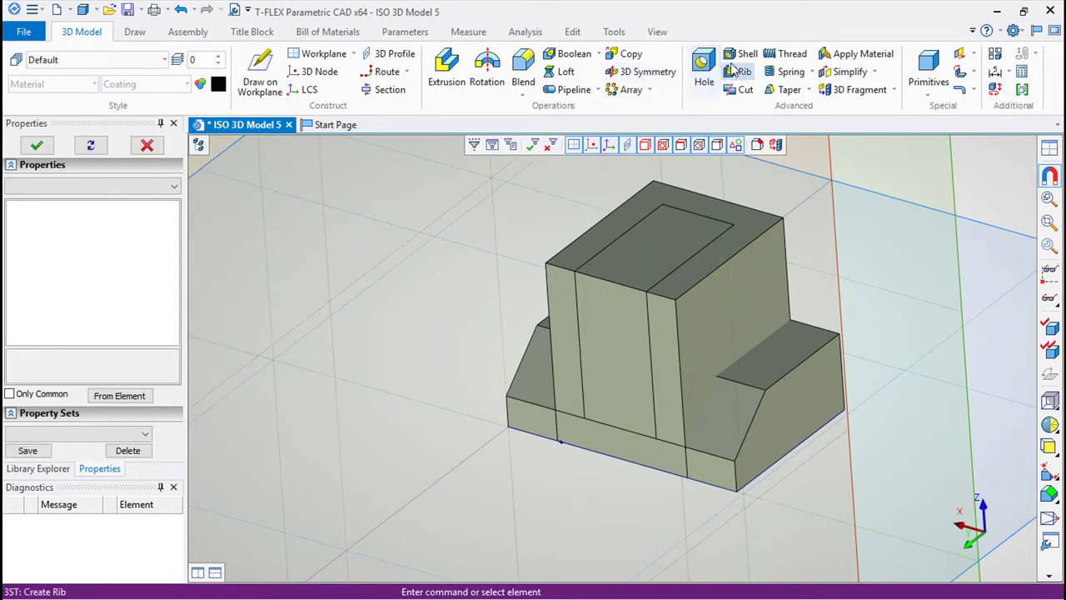
# - Subtract the chamfered box Blend_2 from the upright block Body_2
pyautogui.click(601, 54)
pyautogui.click(572, 88)
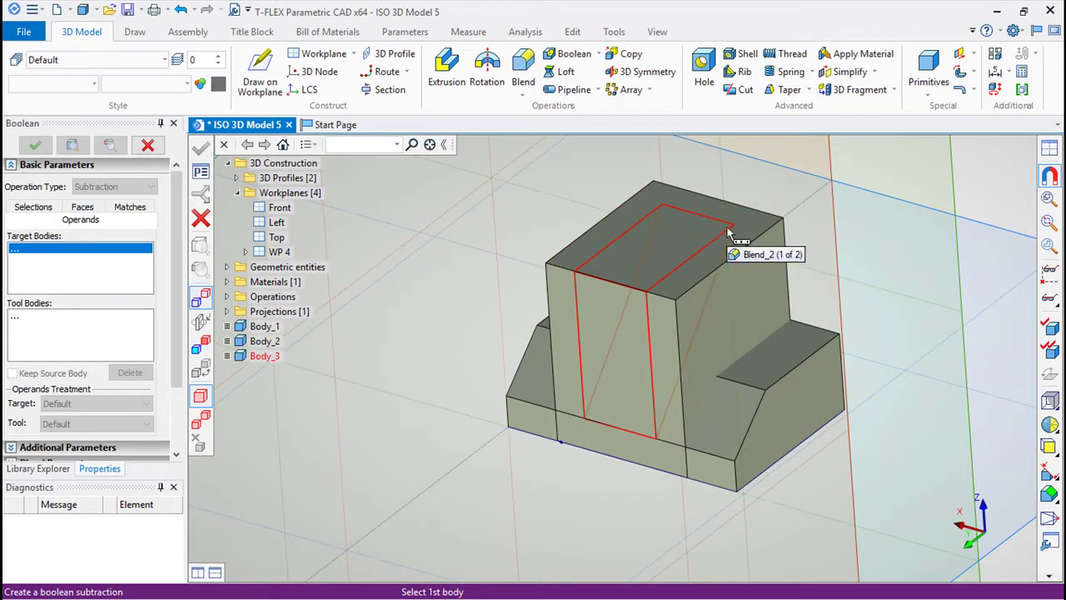
pyautogui.click(761, 229)
pyautogui.click(763, 241)
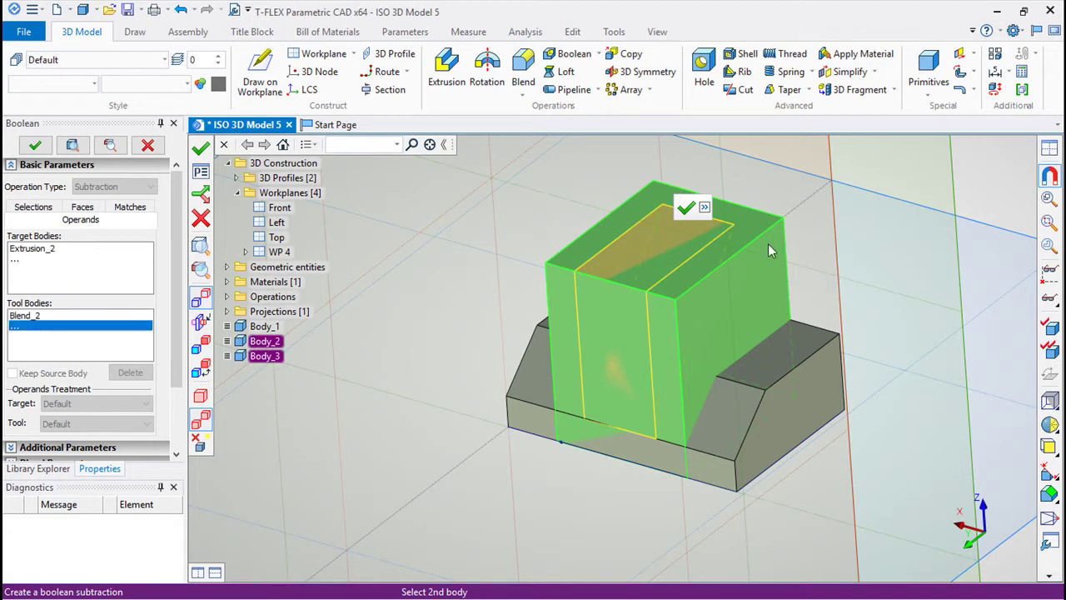
pyautogui.click(684, 208)
pyautogui.moveTo(918, 265); pyautogui.dragTo(853, 289, button='middle')
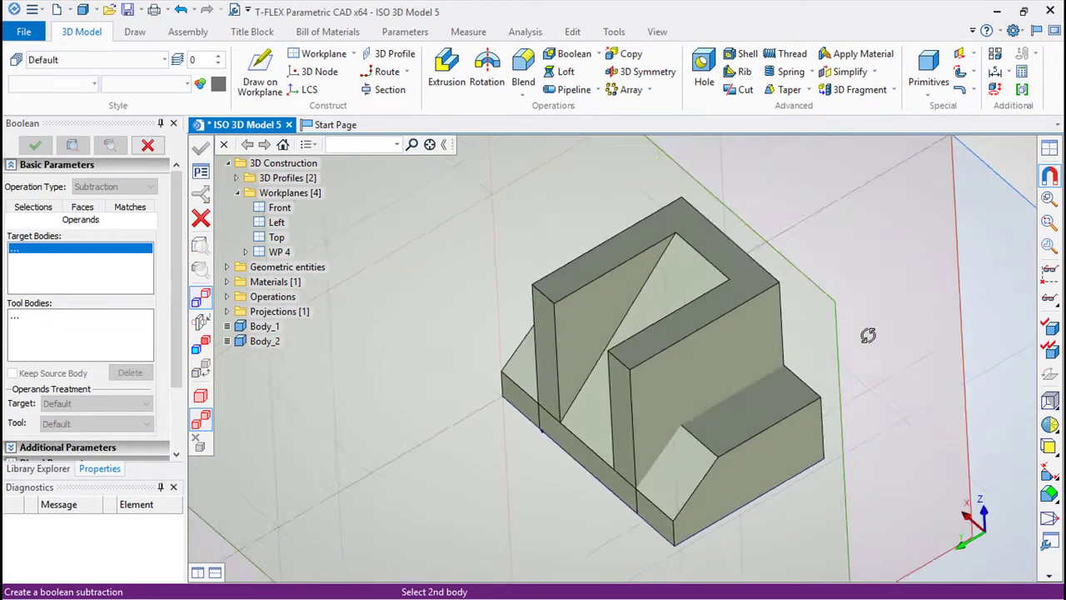
pyautogui.moveTo(871, 371); pyautogui.dragTo(820, 252, button='middle')
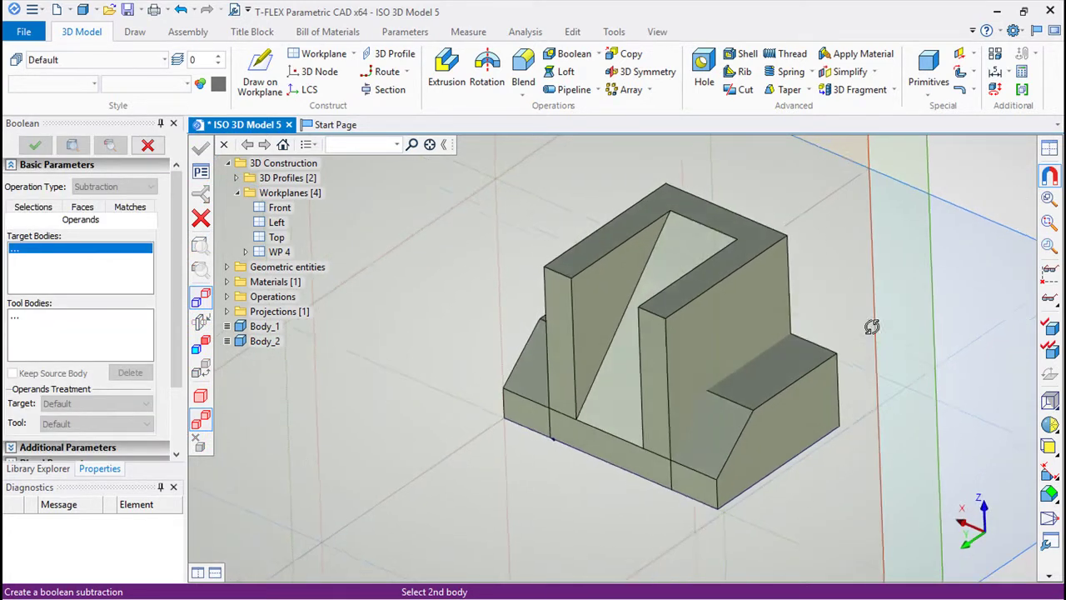
# - Boolean-add the lower base as tool to the upper slotted boss as target, forming Body_2
pyautogui.press('Escape')
pyautogui.click(598, 53)
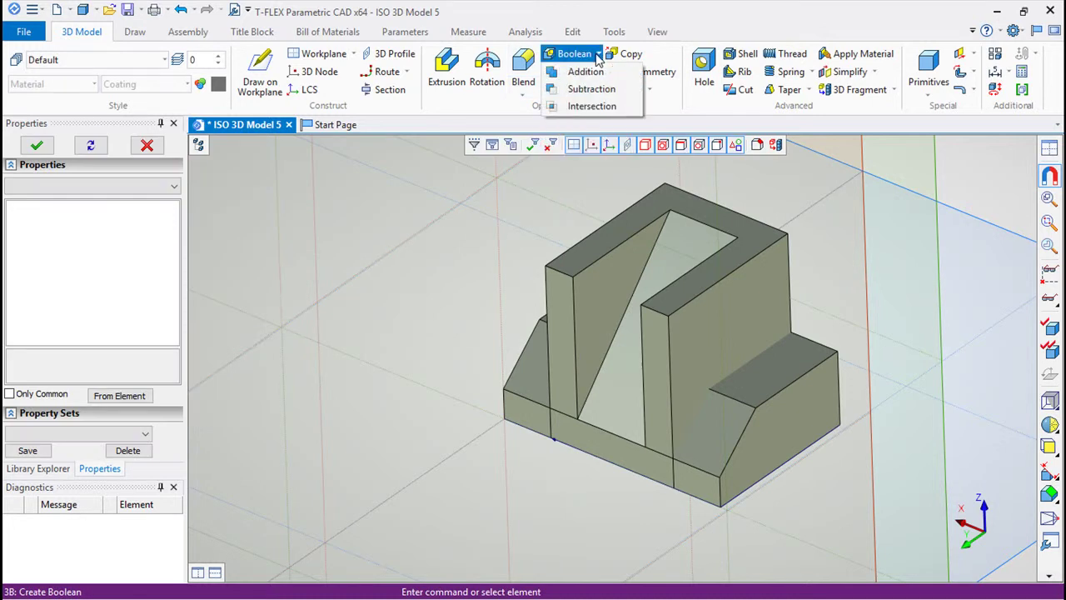
pyautogui.click(583, 71)
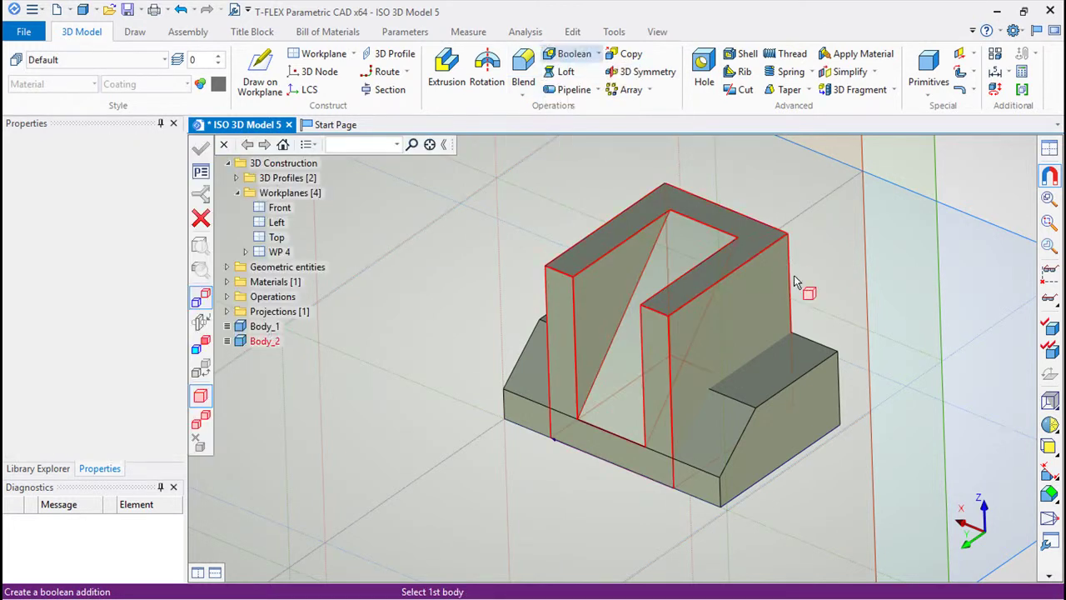
pyautogui.click(754, 263)
pyautogui.click(795, 365)
pyautogui.click(806, 334)
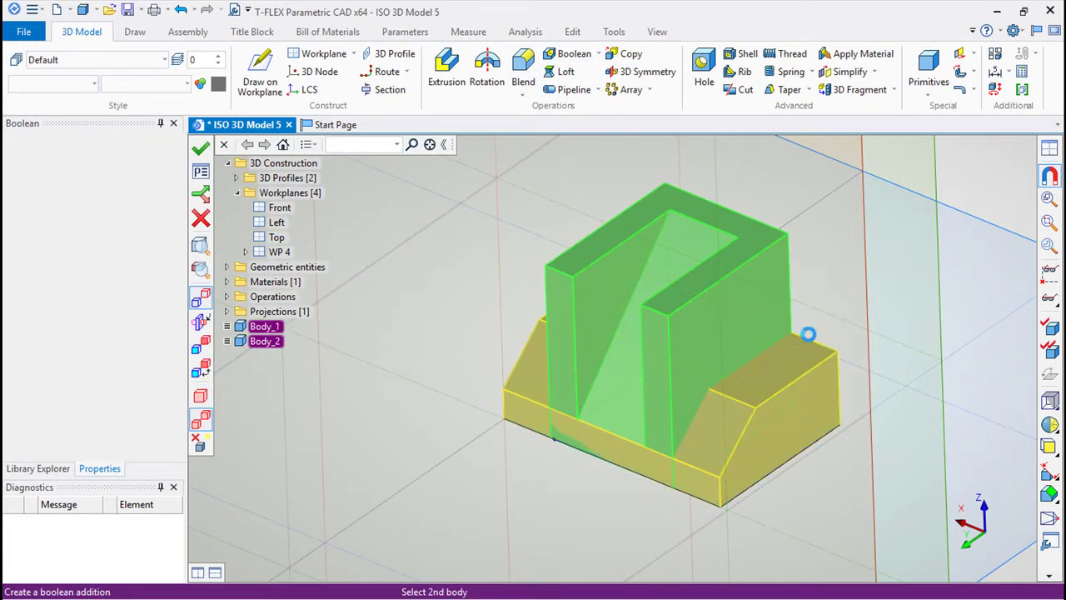
pyautogui.scroll(-3, 875, 458)
pyautogui.moveTo(921, 452); pyautogui.dragTo(369, 465, button='middle')
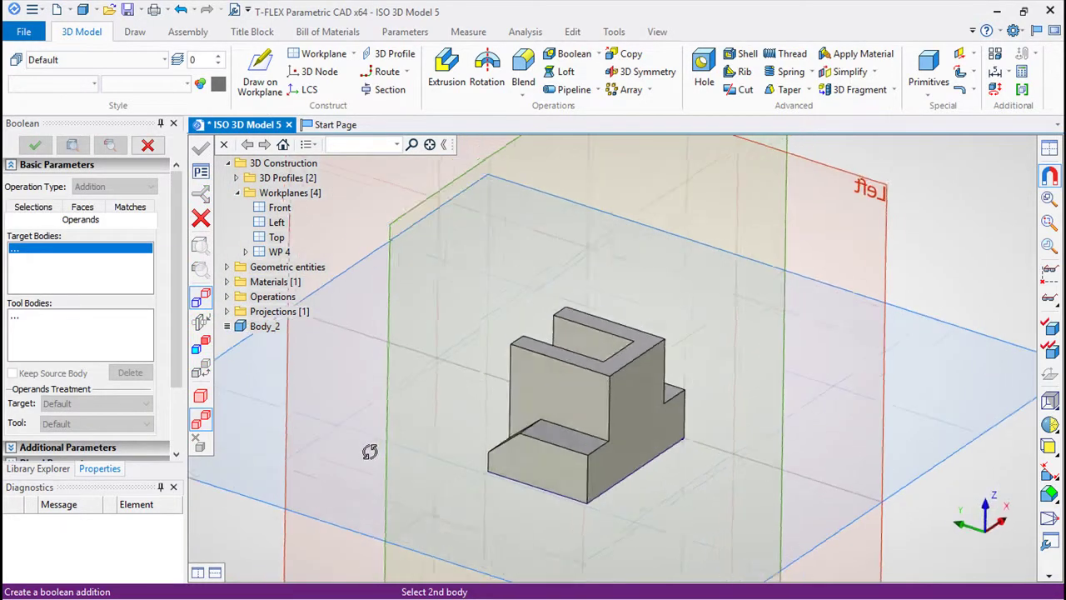
# - Create workplane WP 5 on the part's T-shaped end face
pyautogui.click(320, 55)
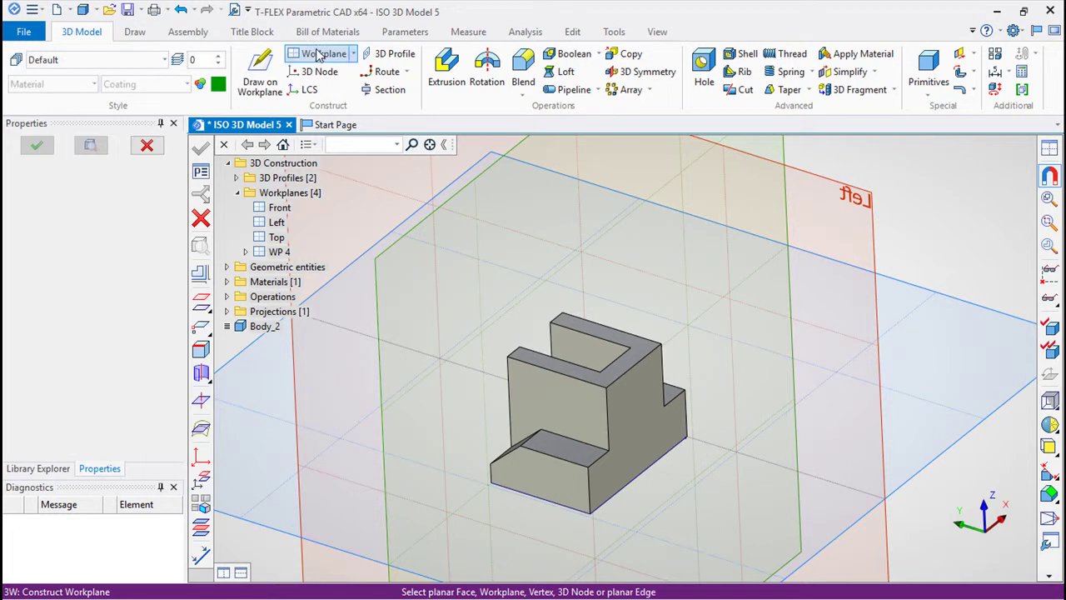
pyautogui.click(628, 411)
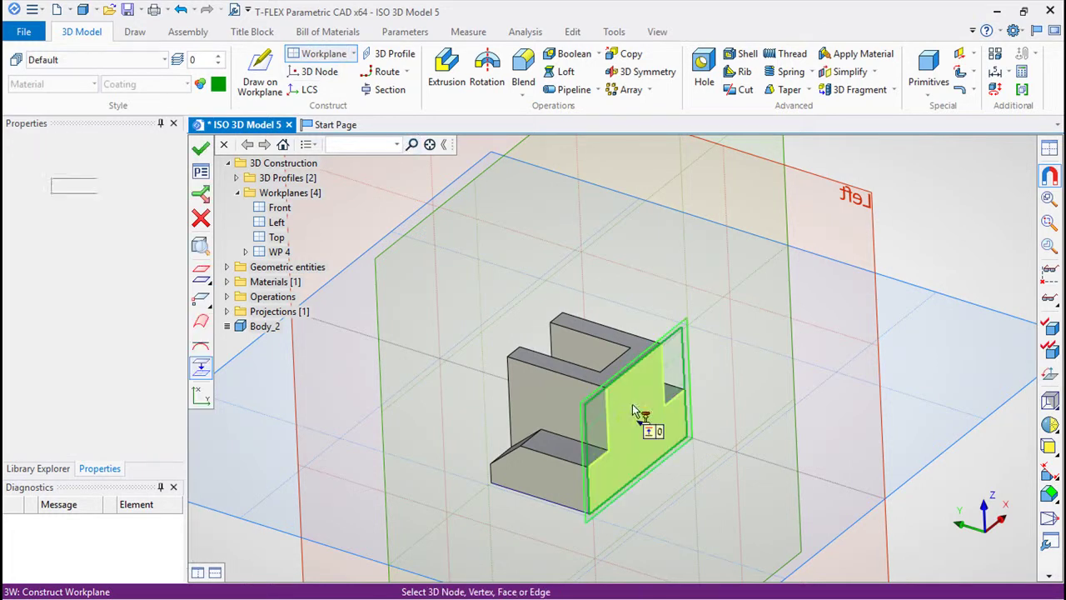
pyautogui.click(200, 149)
# - Start drawing on workplane WP 5
pyautogui.moveTo(484, 405)
pyautogui.mouseDown(button='right')
pyautogui.moveTo(897, 324)
pyautogui.moveTo(870, 343)
pyautogui.mouseUp(button='right')
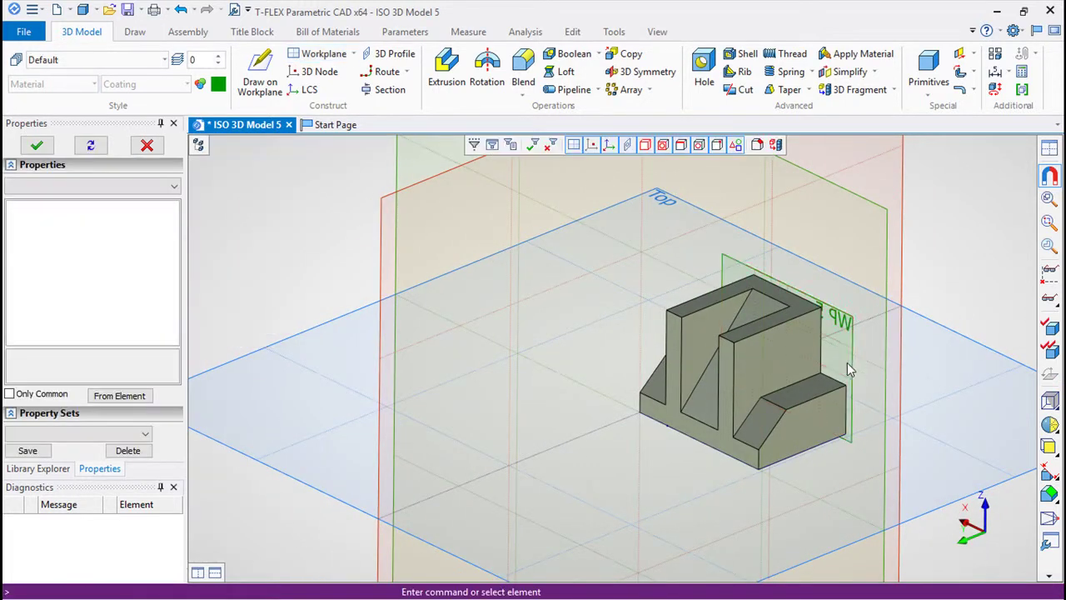
pyautogui.rightClick(853, 366)
pyautogui.click(864, 429)
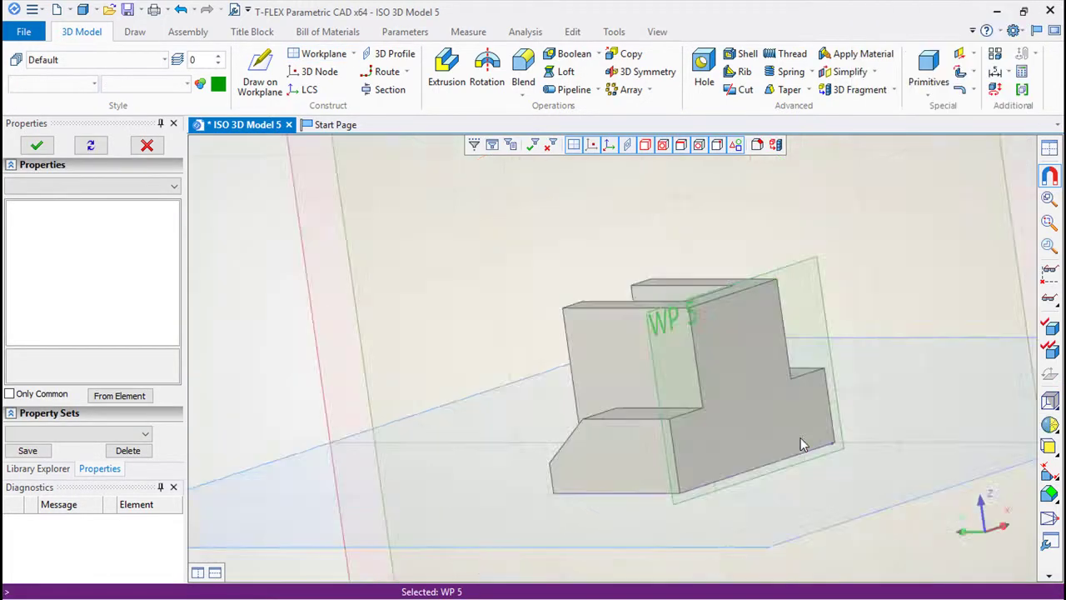
pyautogui.scroll(2, 641, 372)
# - Sketch slanted lines from the boss's top corners down to the base shoulders, then exit the sketch
pyautogui.moveTo(623, 358); pyautogui.dragTo(575, 402, button='middle')
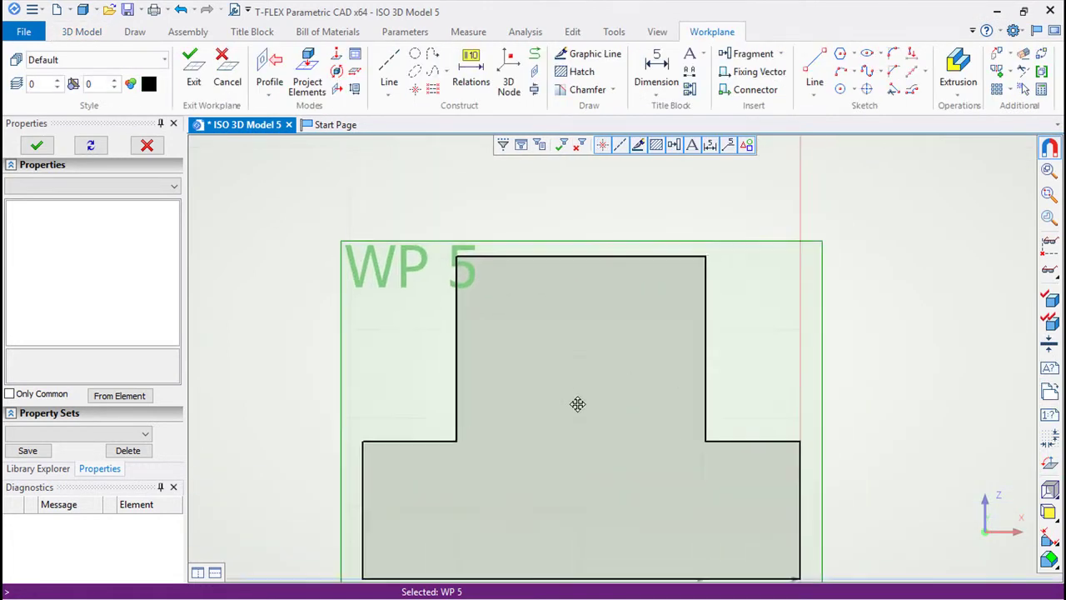
pyautogui.moveTo(557, 347); pyautogui.dragTo(542, 284, button='middle')
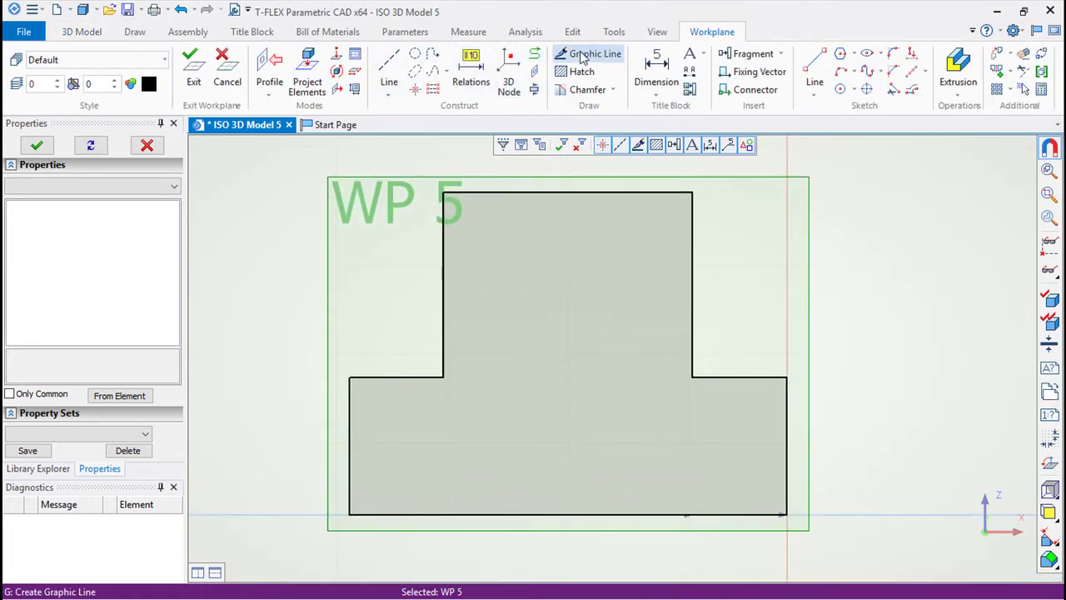
pyautogui.click(814, 76)
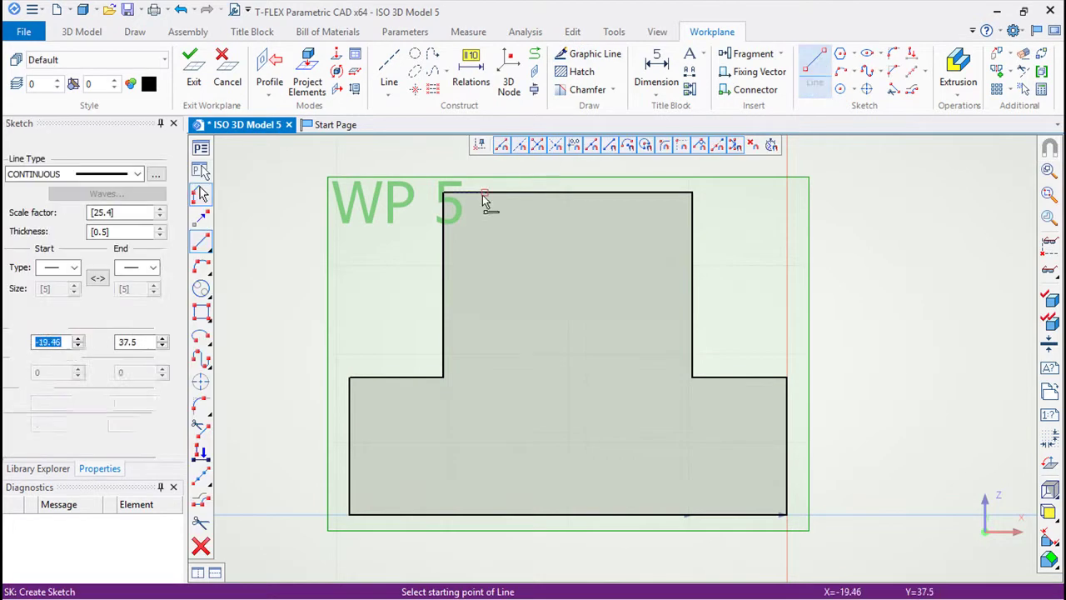
pyautogui.click(444, 192)
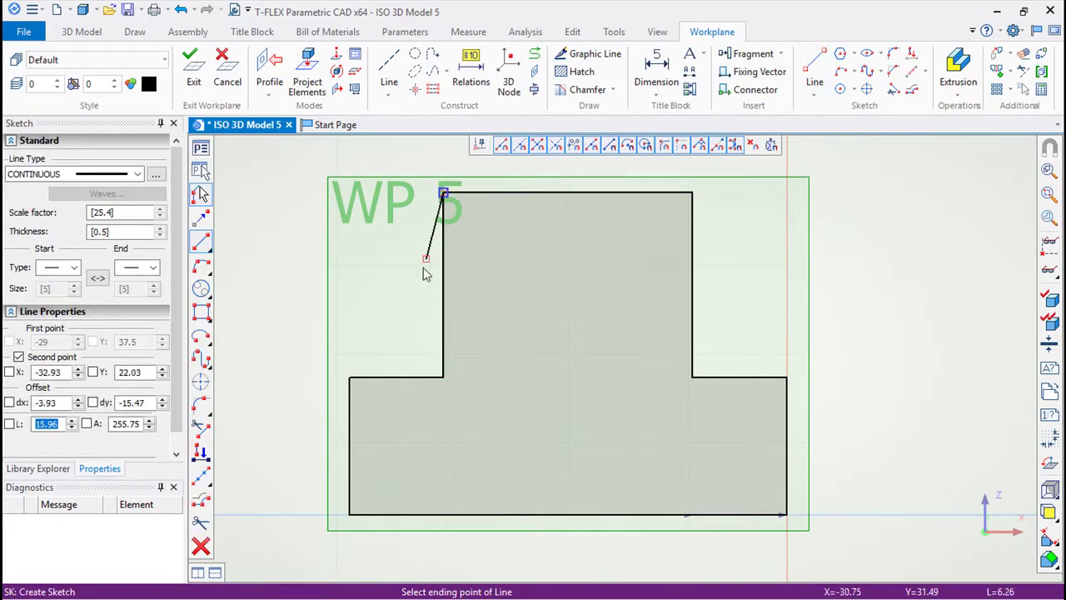
pyautogui.click(350, 379)
pyautogui.click(692, 194)
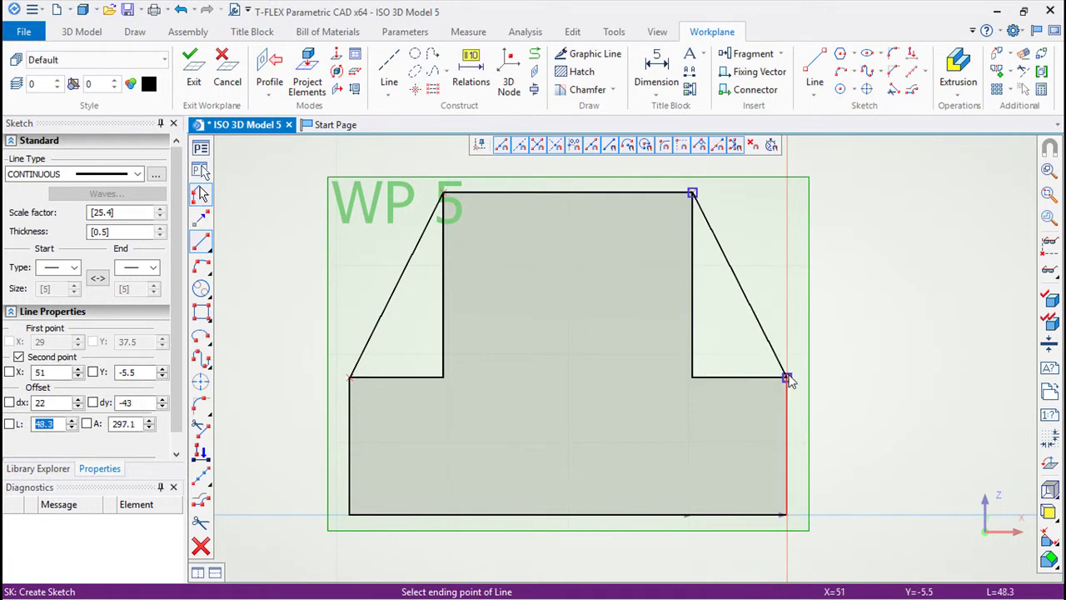
pyautogui.press('Escape')
pyautogui.click(193, 68)
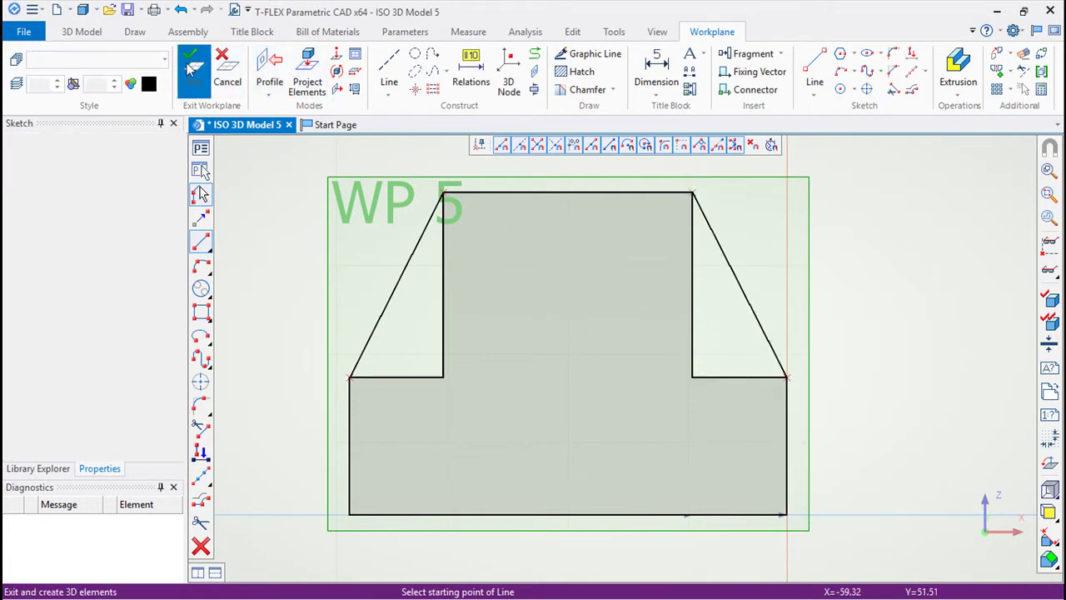
pyautogui.moveTo(531, 444)
pyautogui.mouseDown(button='middle')
pyautogui.moveTo(647, 474)
pyautogui.moveTo(622, 484)
pyautogui.moveTo(692, 469)
pyautogui.moveTo(740, 474)
pyautogui.mouseUp(button='middle')
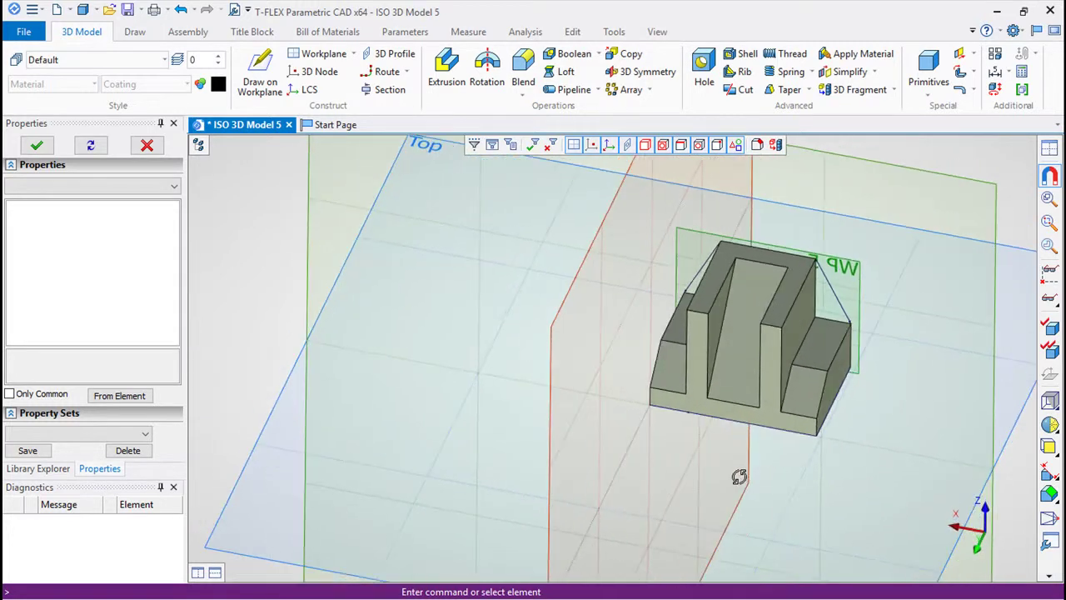
# - Build a rib from the slanted-line profile 3D Profile_3 in the Forward direction
pyautogui.moveTo(941, 338); pyautogui.dragTo(756, 374, button='middle')
pyautogui.click(737, 71)
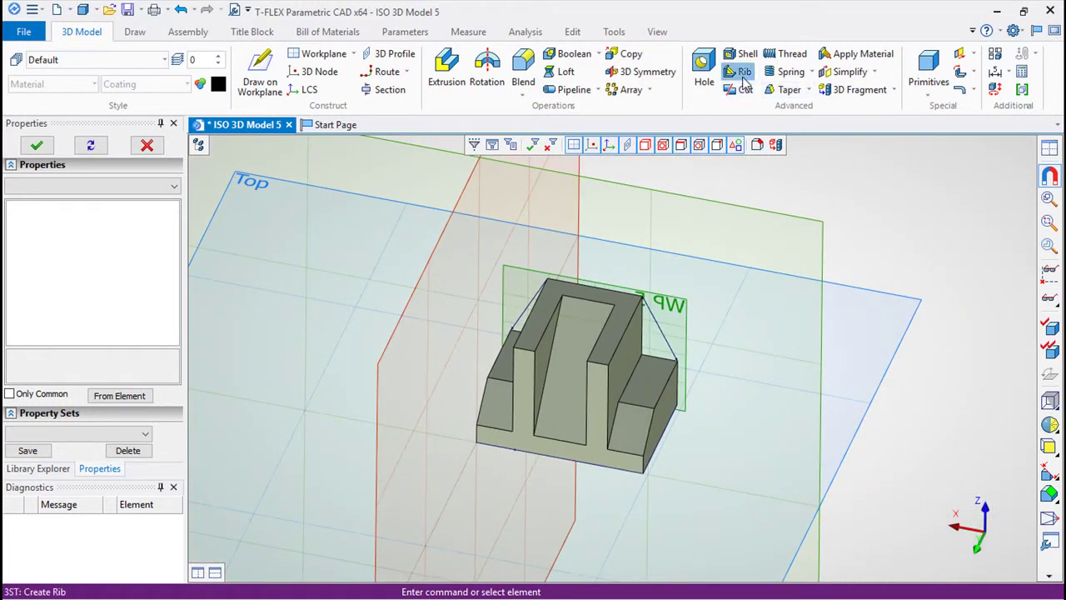
pyautogui.click(663, 337)
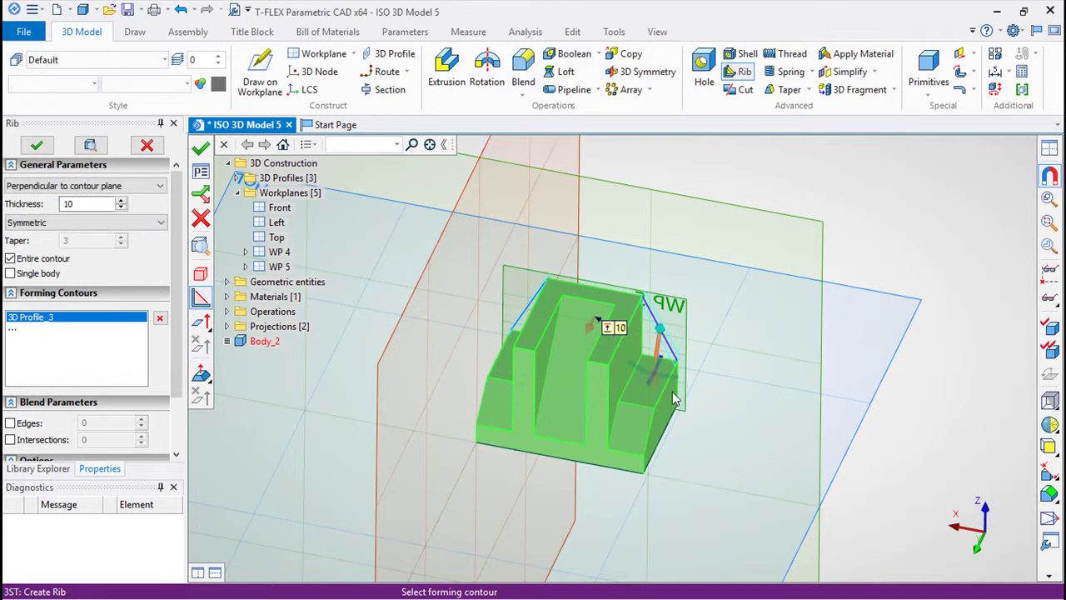
pyautogui.scroll(2, 672, 401)
pyautogui.scroll(1, 650, 420)
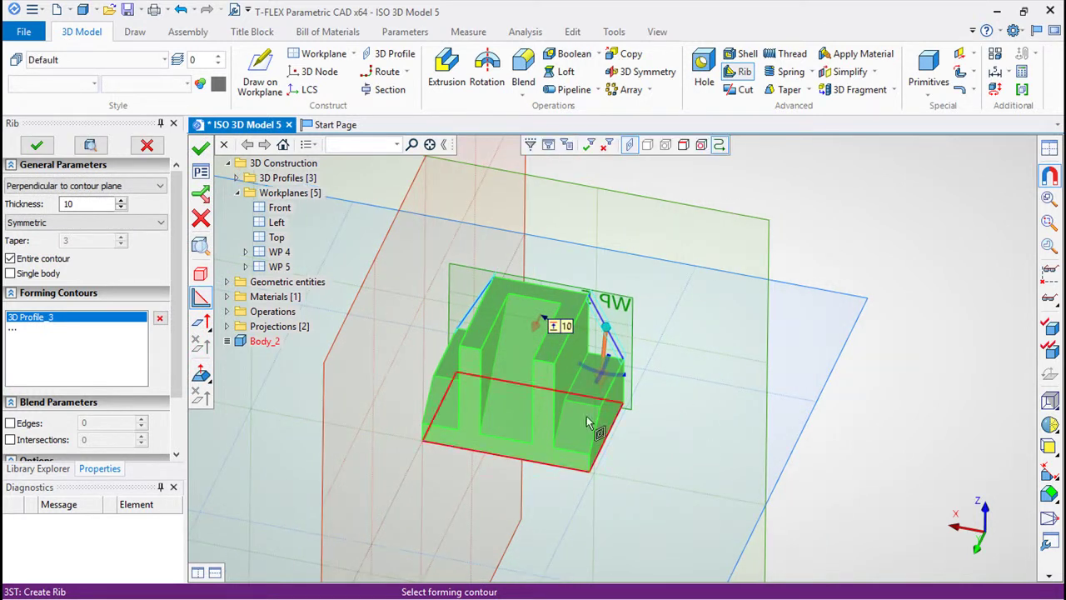
pyautogui.scroll(3, 624, 445)
pyautogui.moveTo(768, 362); pyautogui.dragTo(797, 491, button='right')
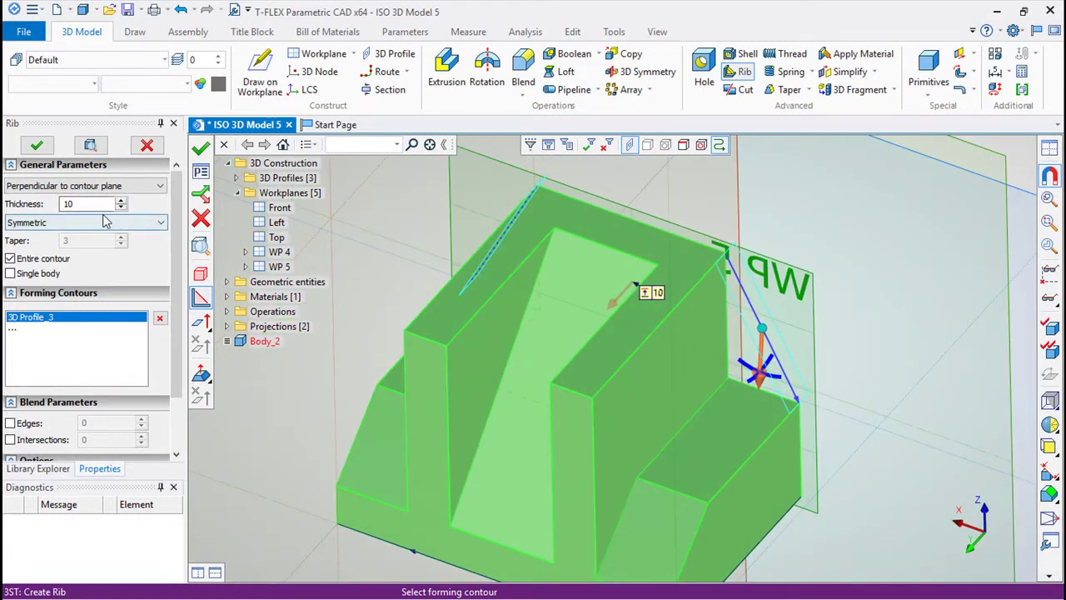
pyautogui.click(160, 227)
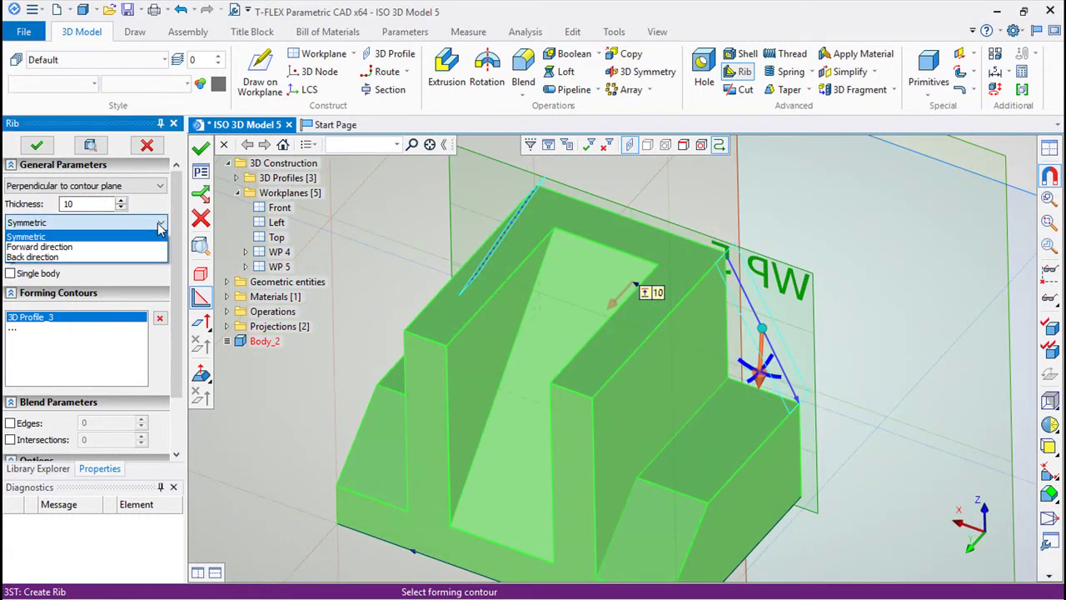
pyautogui.click(51, 247)
pyautogui.write('13')
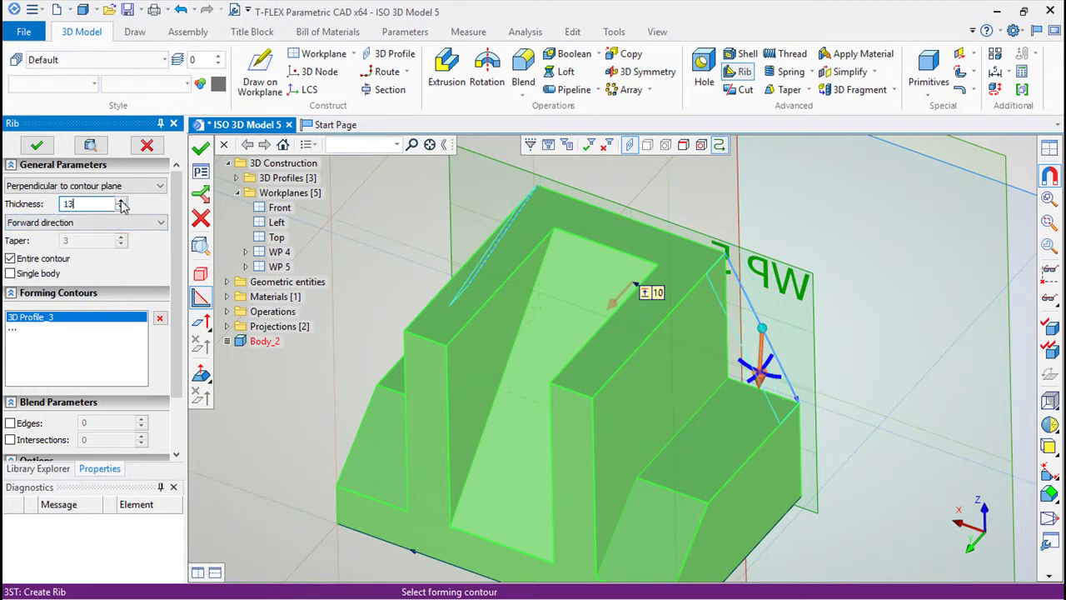
pyautogui.click(39, 147)
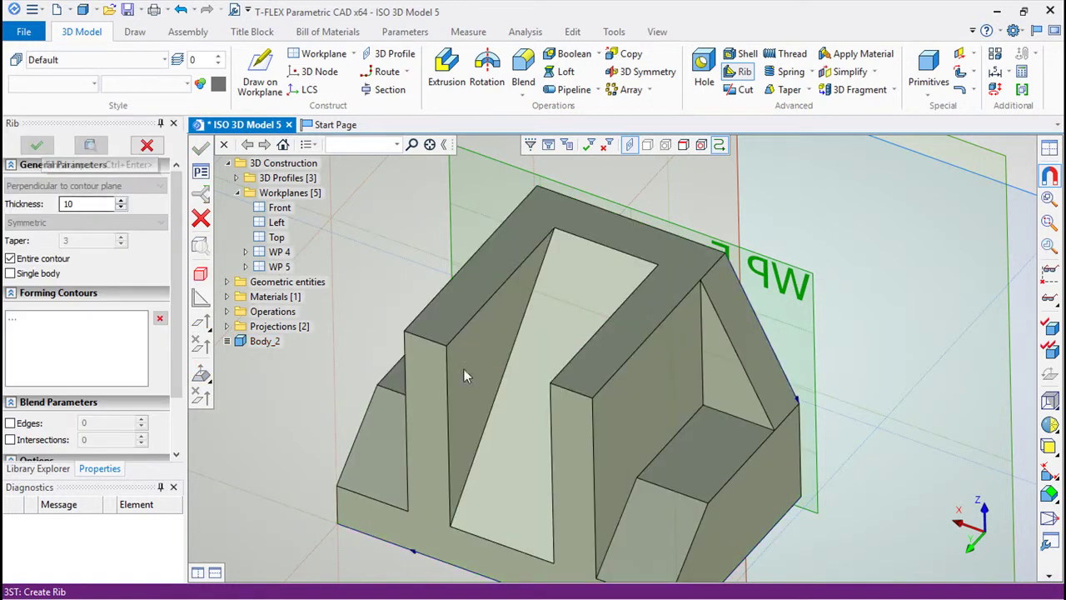
# - Exit the Rib command and orbit to review the bracket with its triangular brace
pyautogui.moveTo(806, 429)
pyautogui.mouseDown(button='middle')
pyautogui.moveTo(681, 394)
pyautogui.moveTo(469, 492)
pyautogui.mouseUp(button='middle')
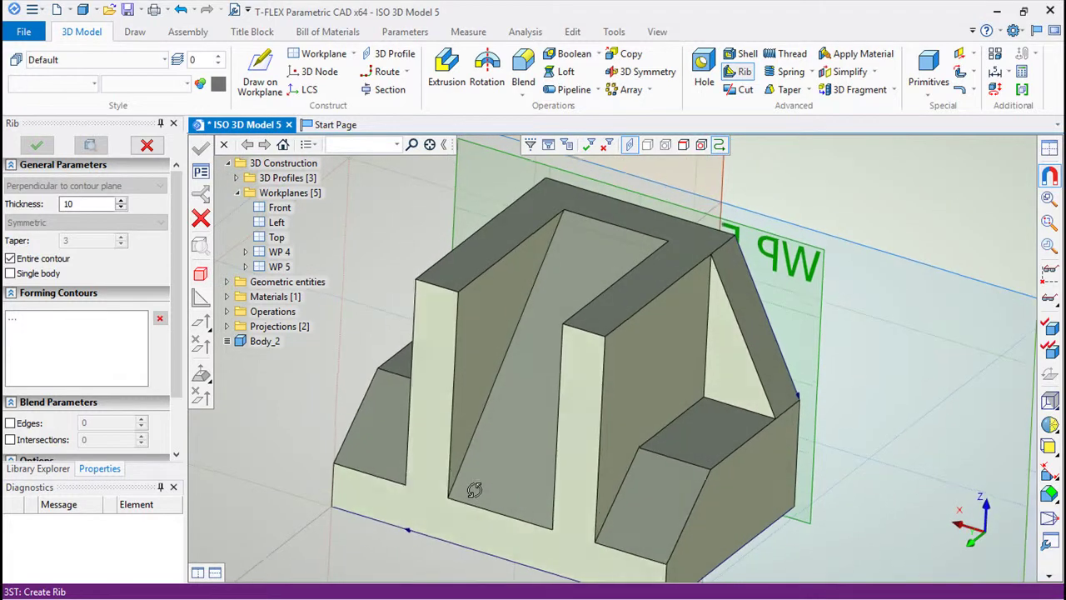
pyautogui.scroll(-3, 468, 492)
pyautogui.press('Escape')
pyautogui.moveTo(488, 433)
pyautogui.mouseDown(button='middle')
pyautogui.moveTo(664, 429)
pyautogui.moveTo(825, 385)
pyautogui.moveTo(431, 304)
pyautogui.moveTo(394, 314)
pyautogui.moveTo(780, 362)
pyautogui.moveTo(756, 340)
pyautogui.mouseUp(button='middle')
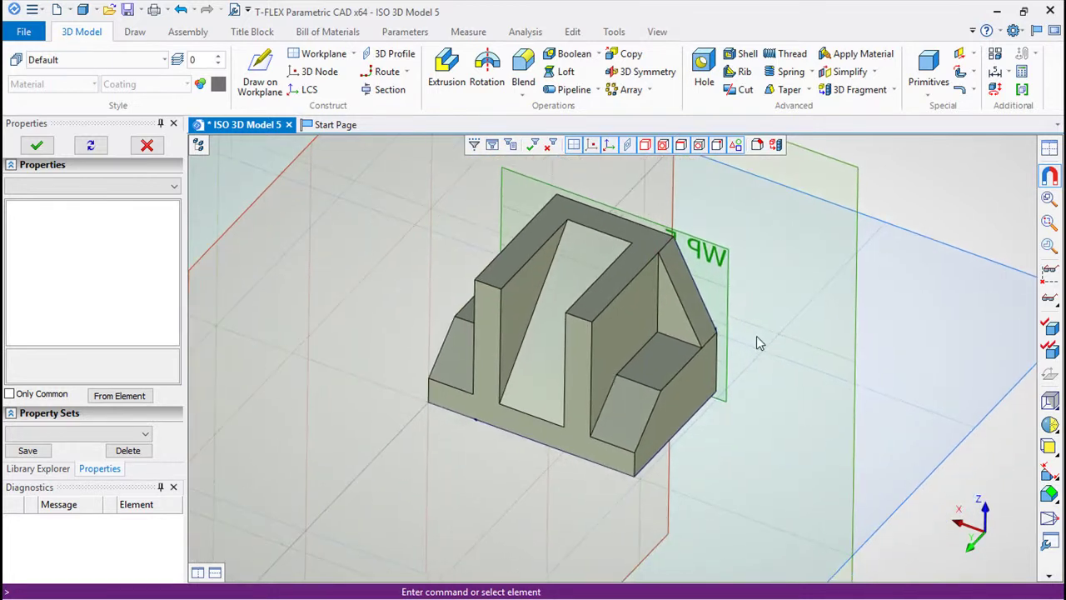
pyautogui.scroll(1, 757, 343)
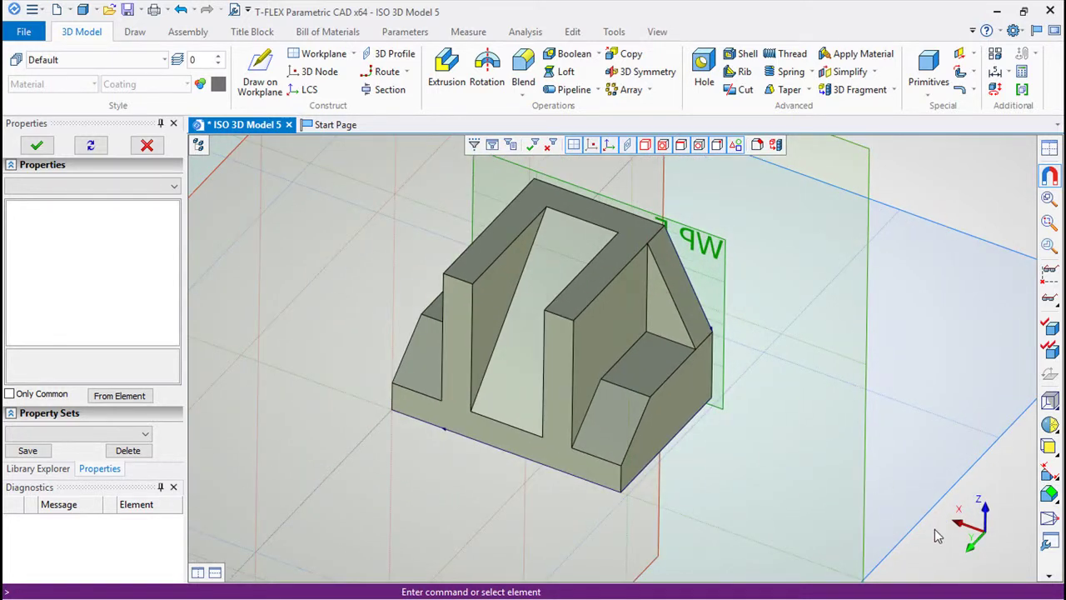